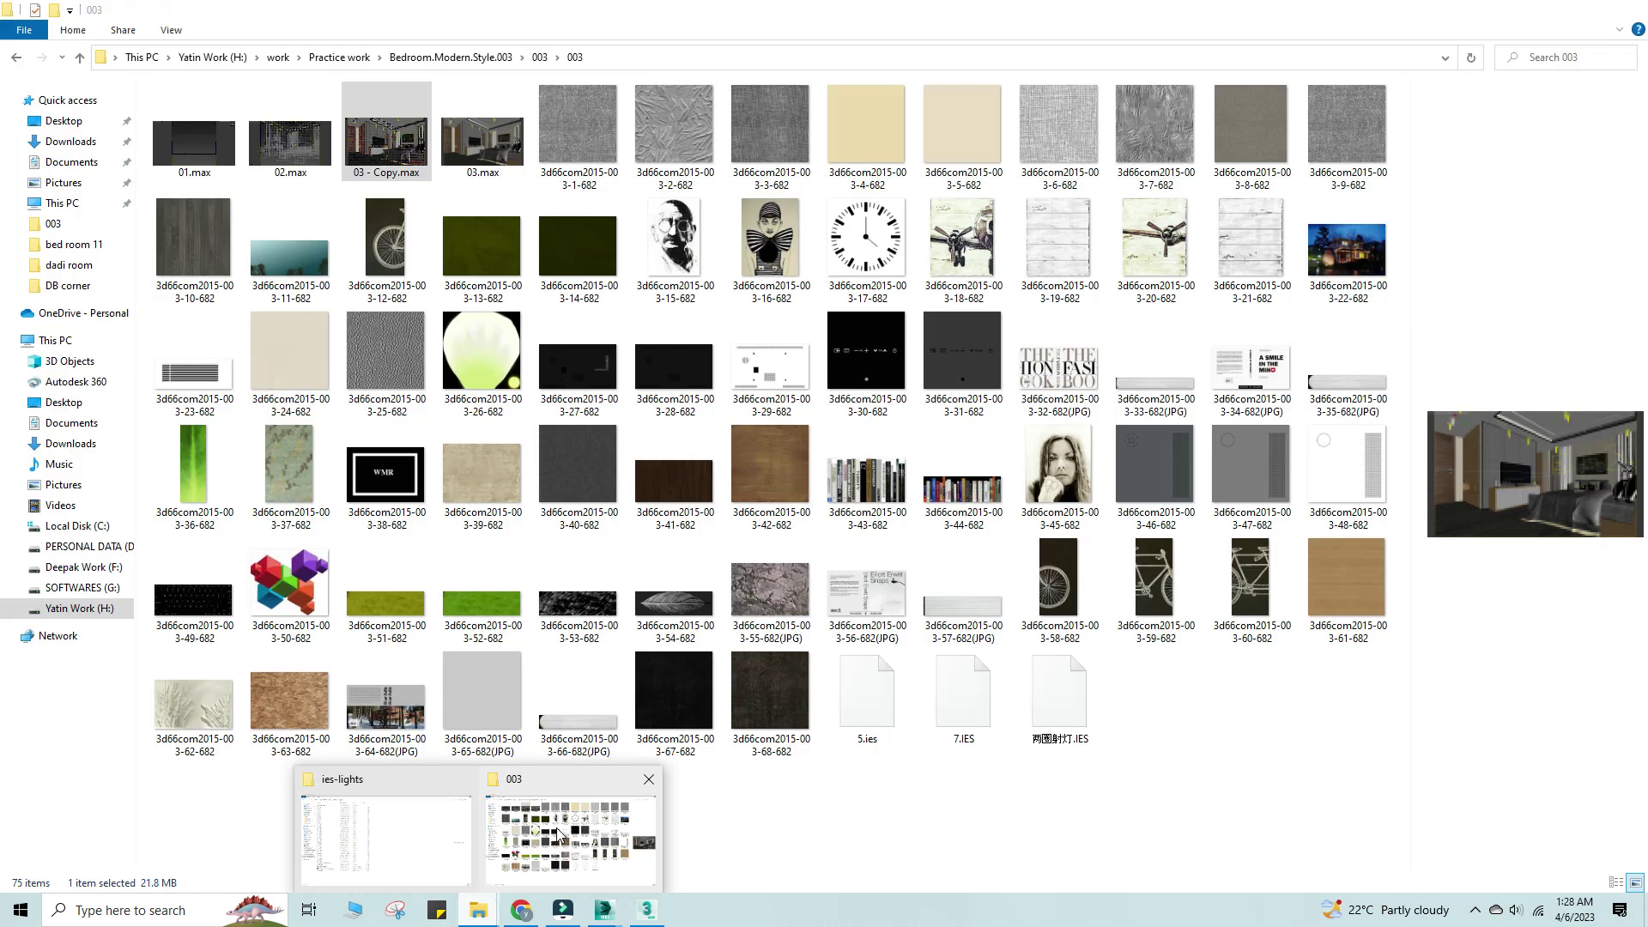
- Copy the 003 folder's address from its Explorer window and return to 3ds Max
click(558, 833)
right_click(610, 64)
click(683, 90)
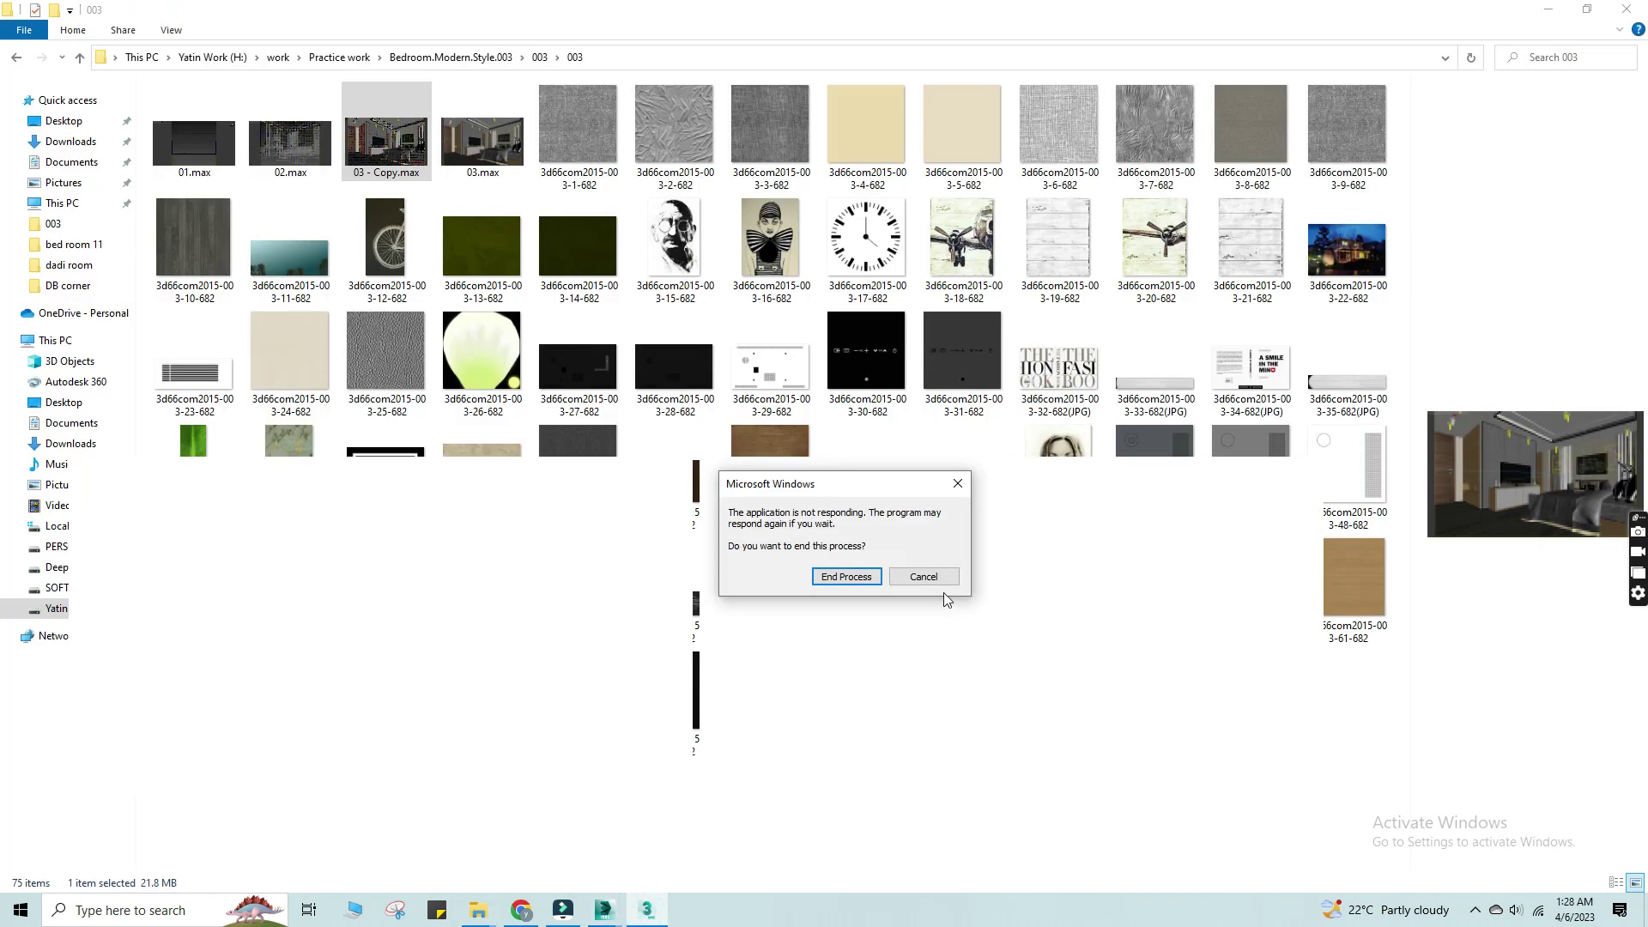
click(863, 581)
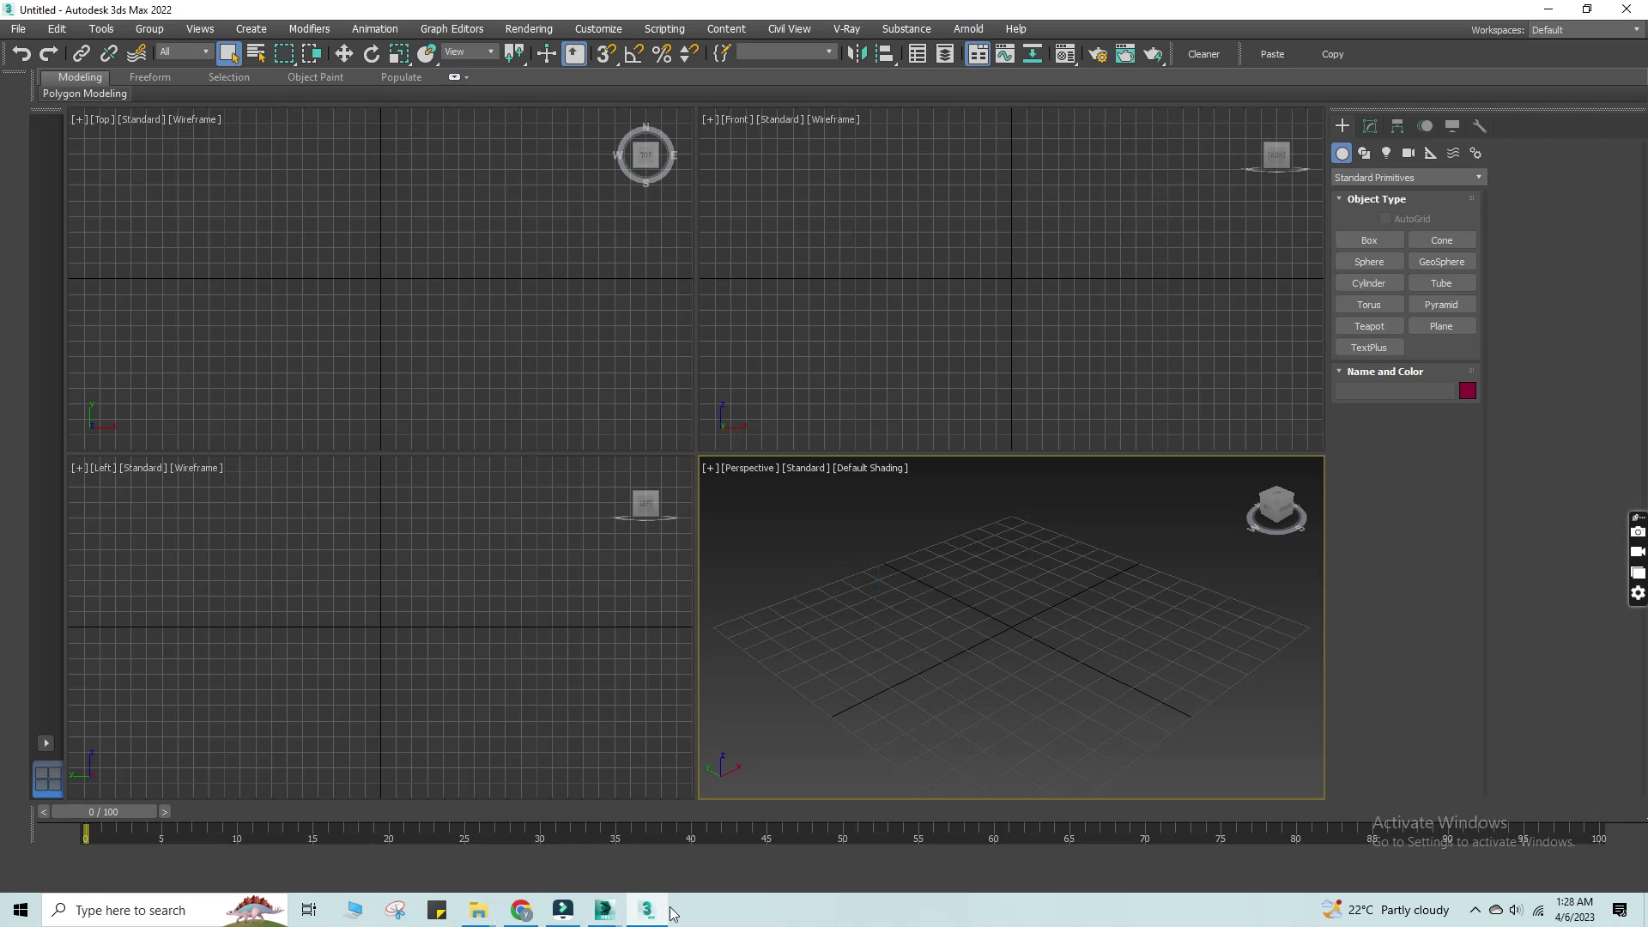
click(648, 910)
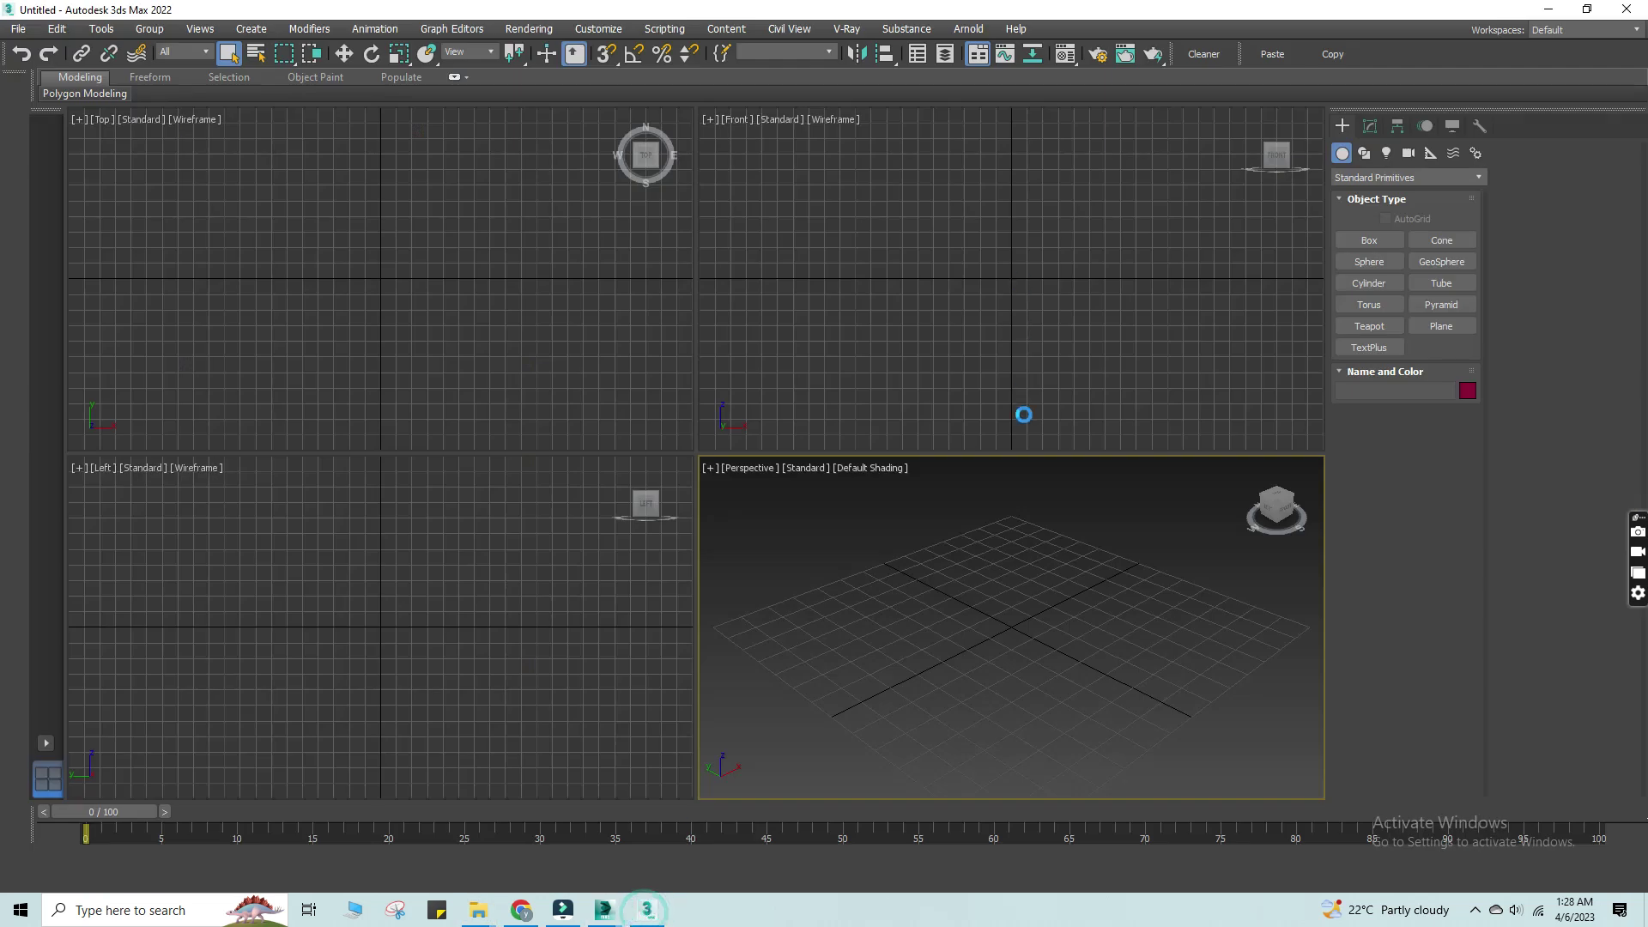
- Open the scene 03 - Copy.max from the pasted 003 folder path
key(ctrl+o)
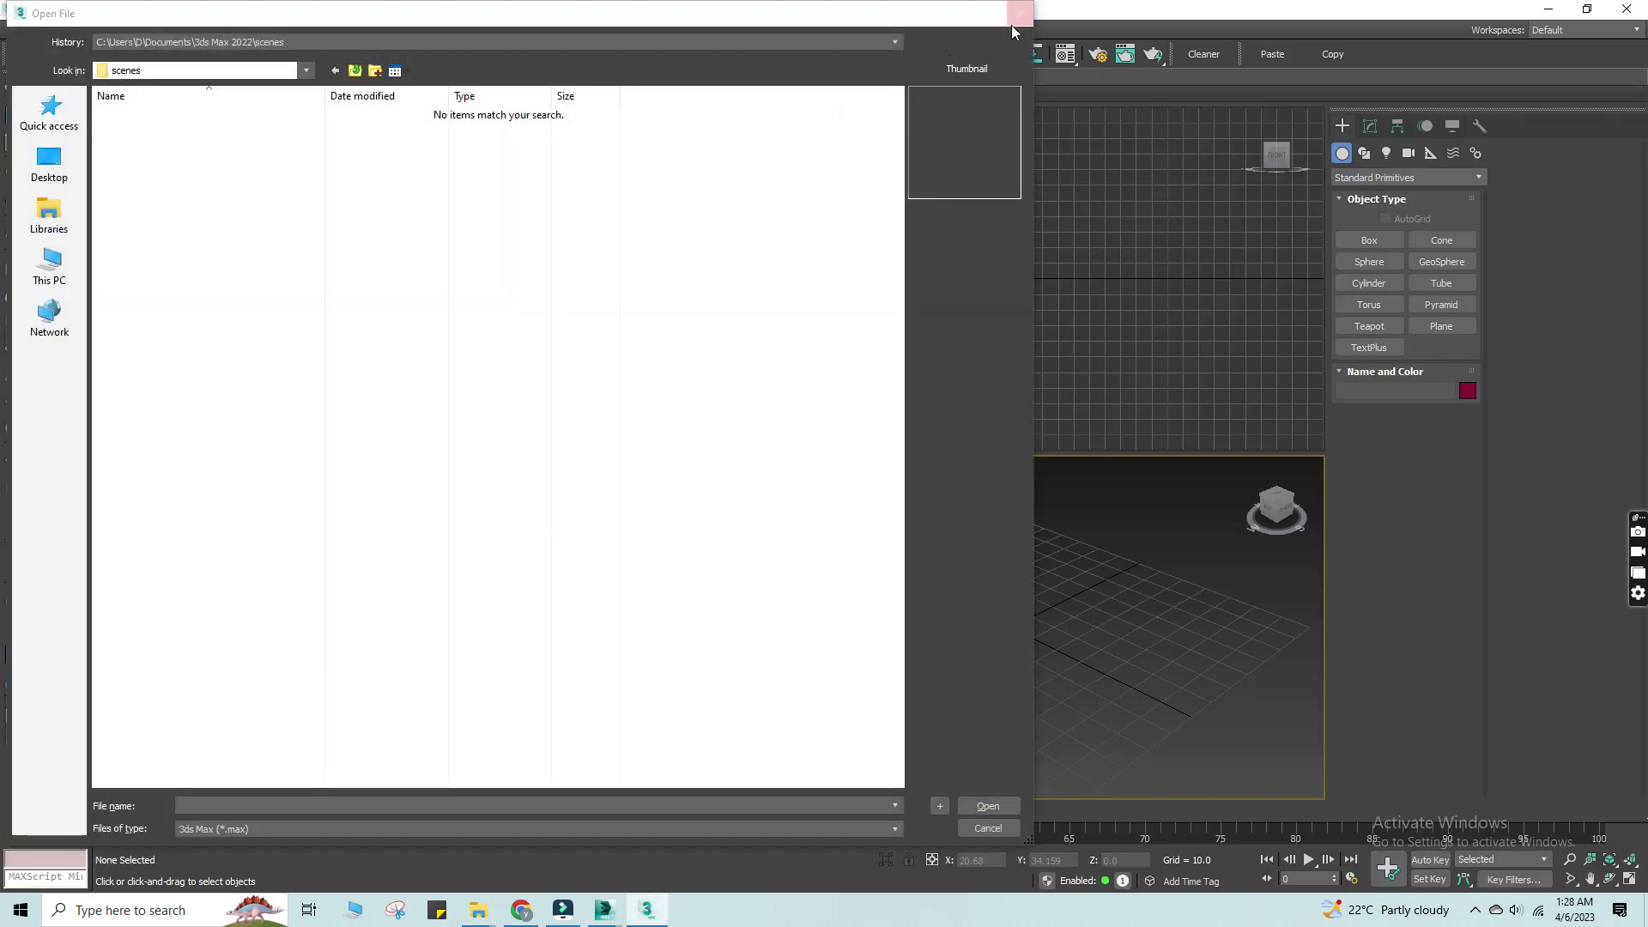
click(1019, 13)
click(19, 21)
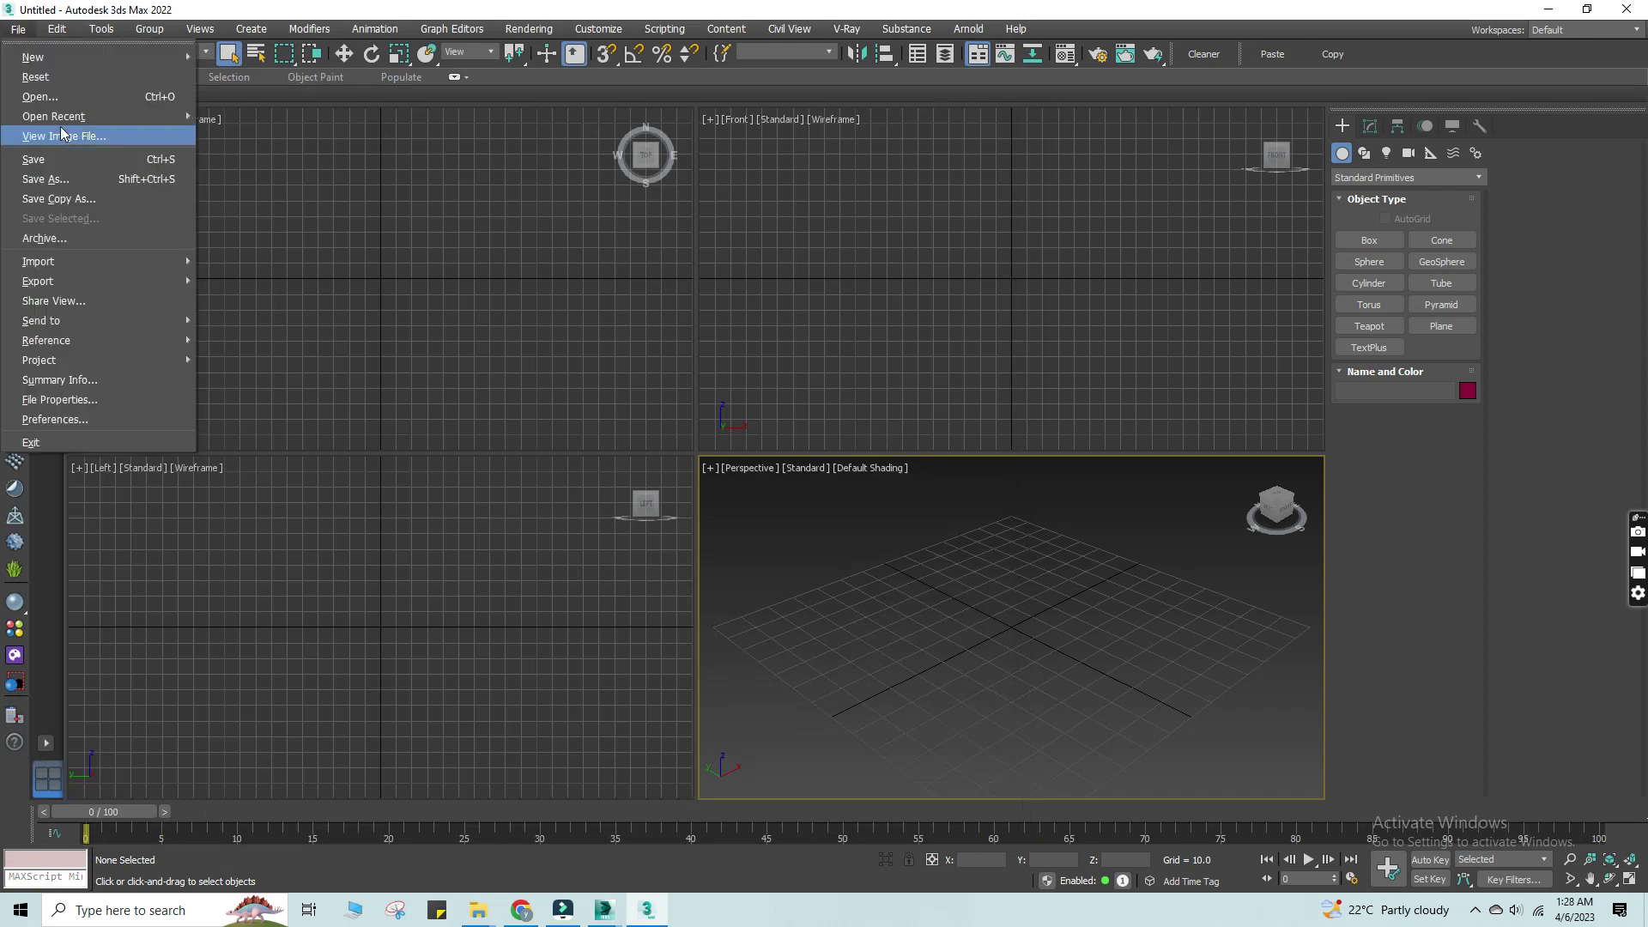
click(68, 99)
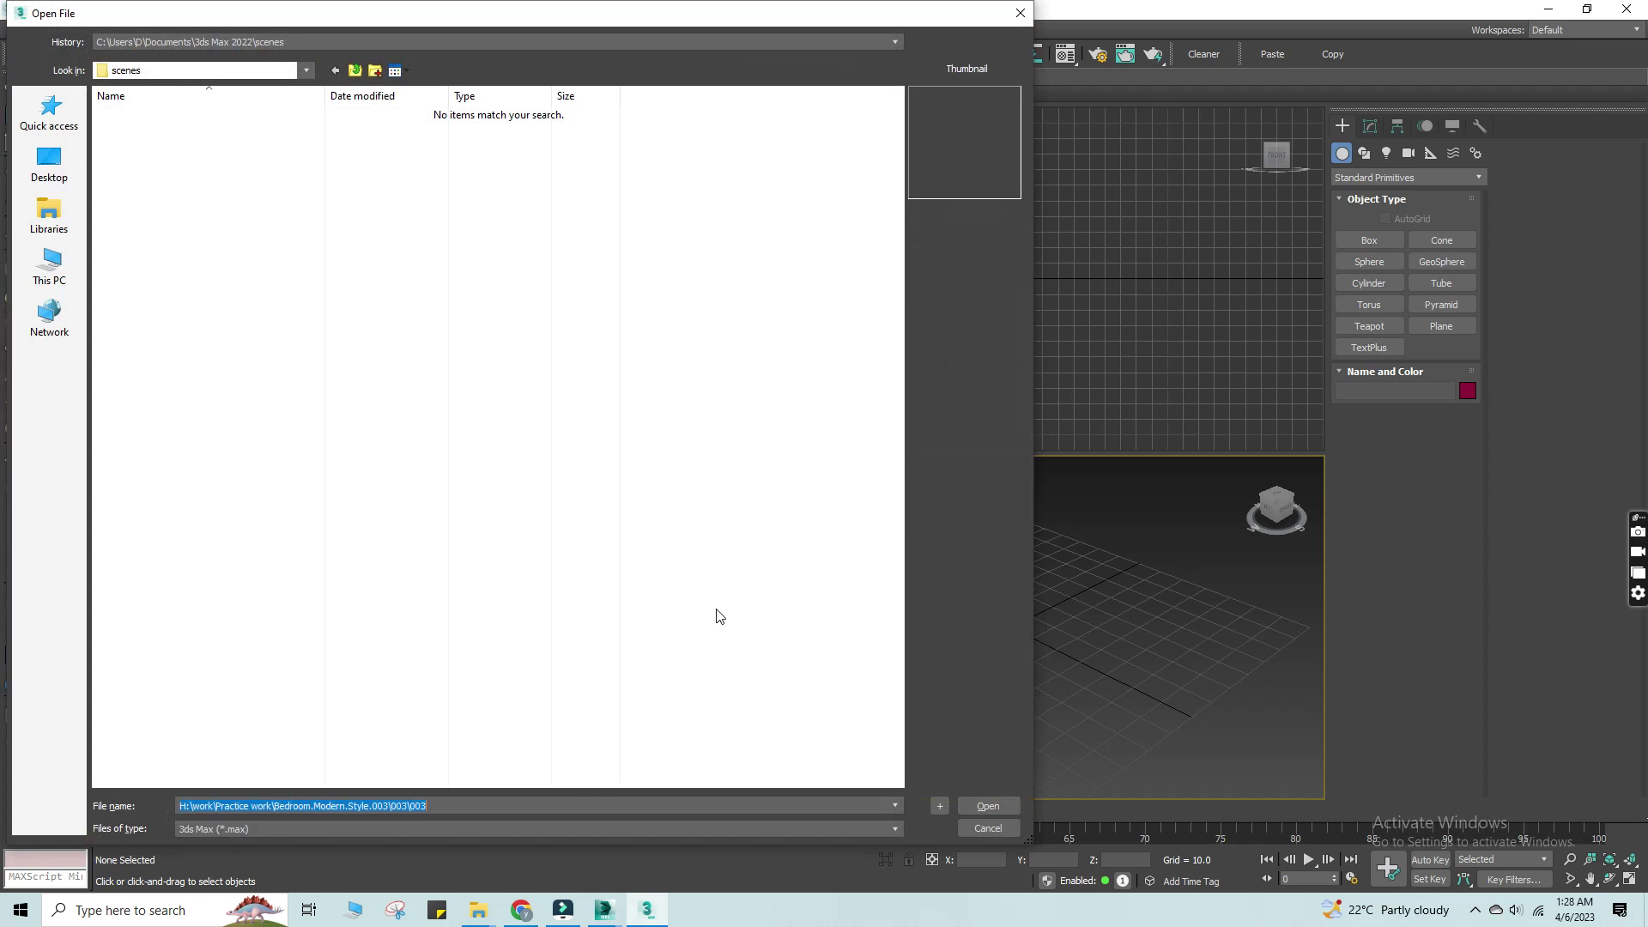
key(Return)
click(324, 153)
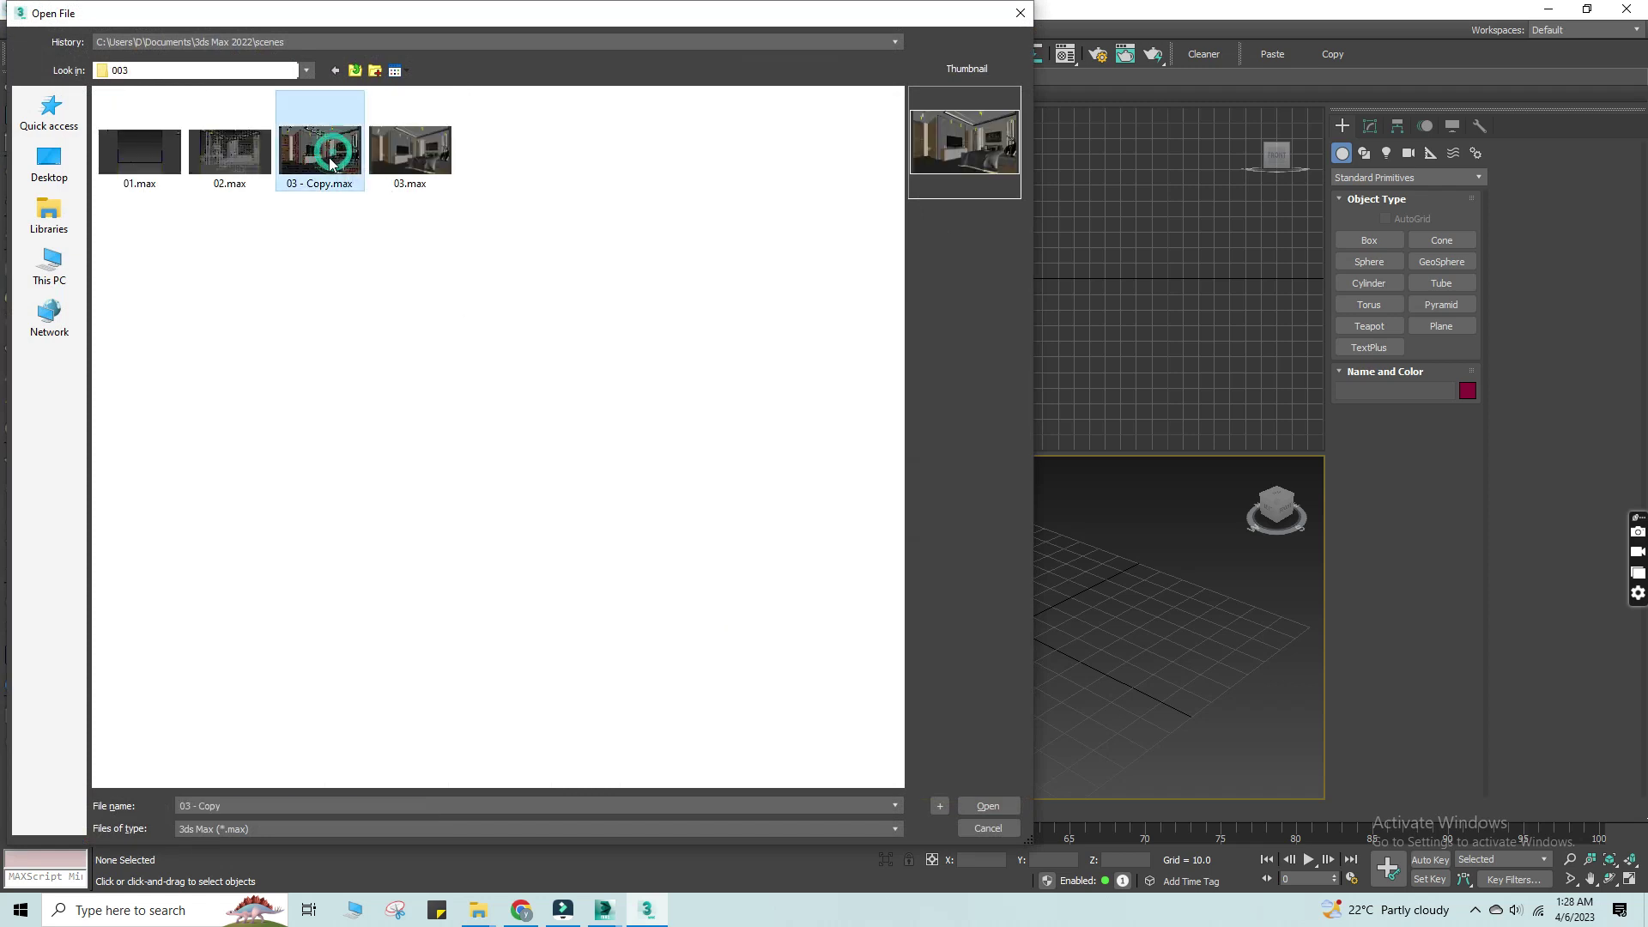
double_click(300, 176)
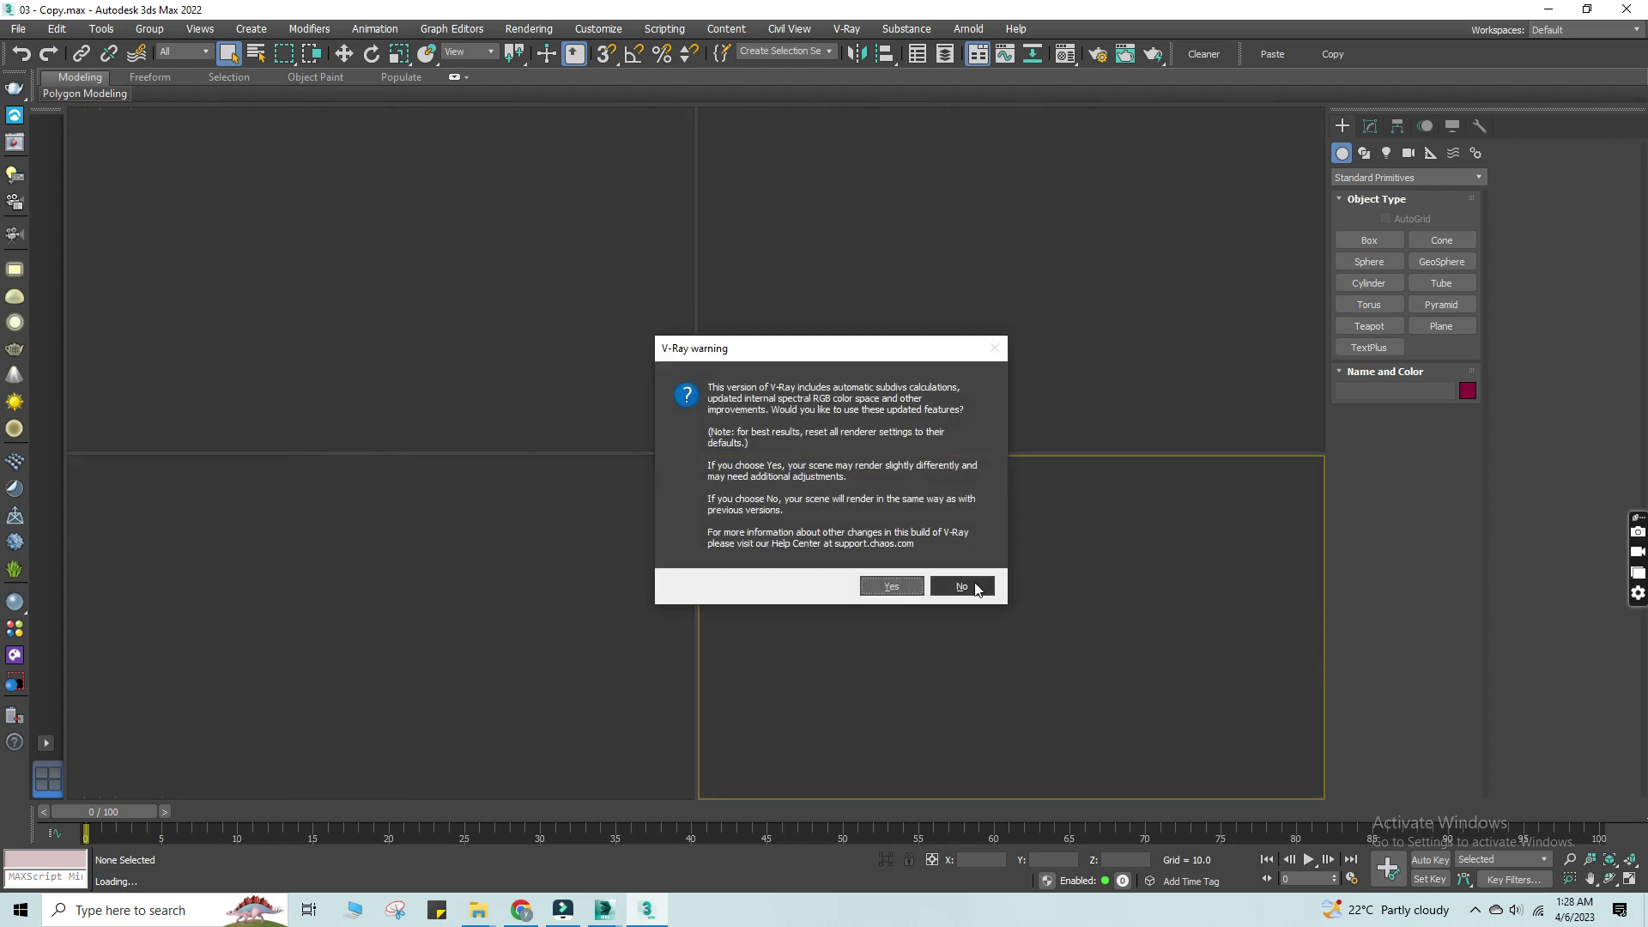
- Decline updated V-Ray features, dismiss the corruption, missing-texture and obsolete-file notices, and close Scene Converter
click(965, 586)
click(899, 512)
click(965, 491)
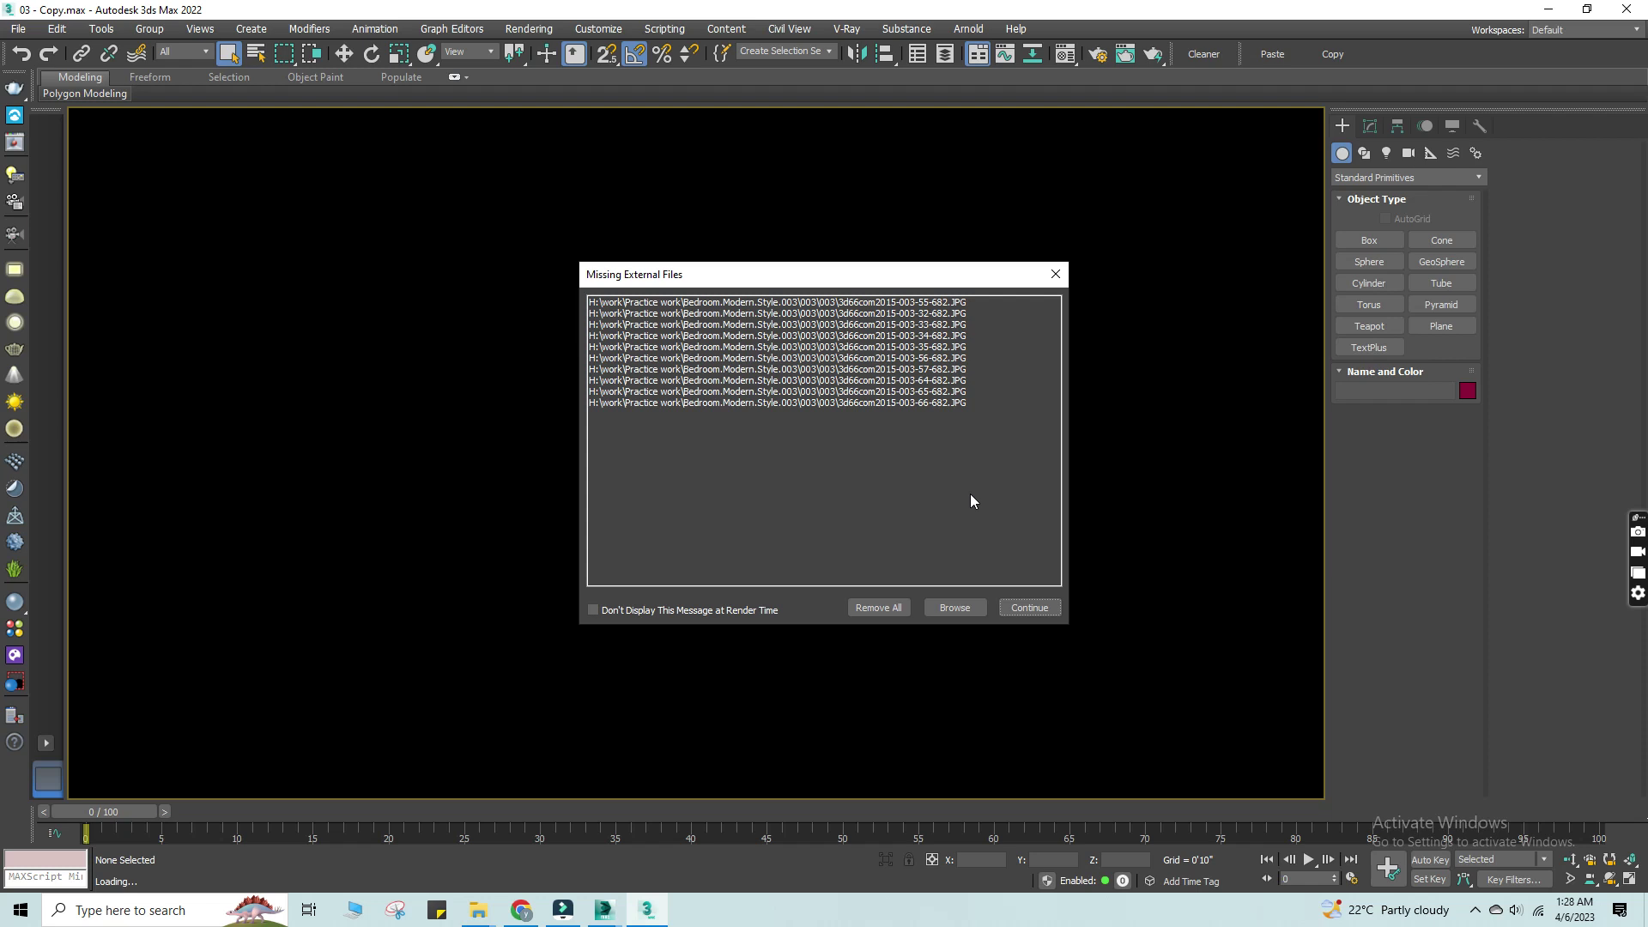
click(1036, 607)
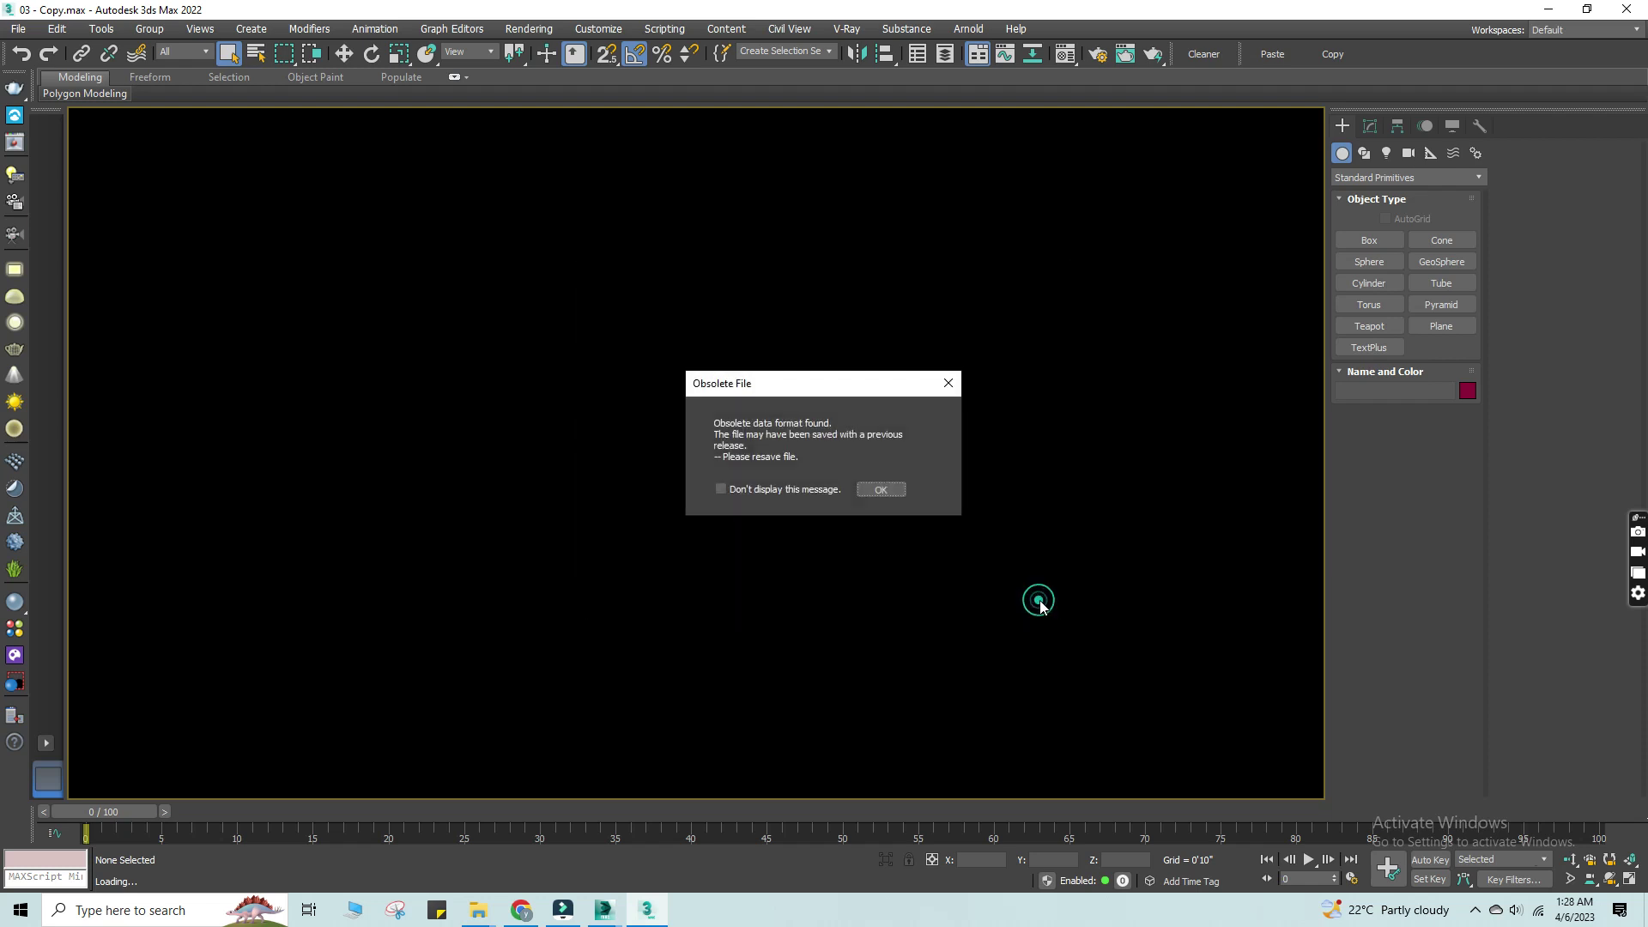
click(893, 491)
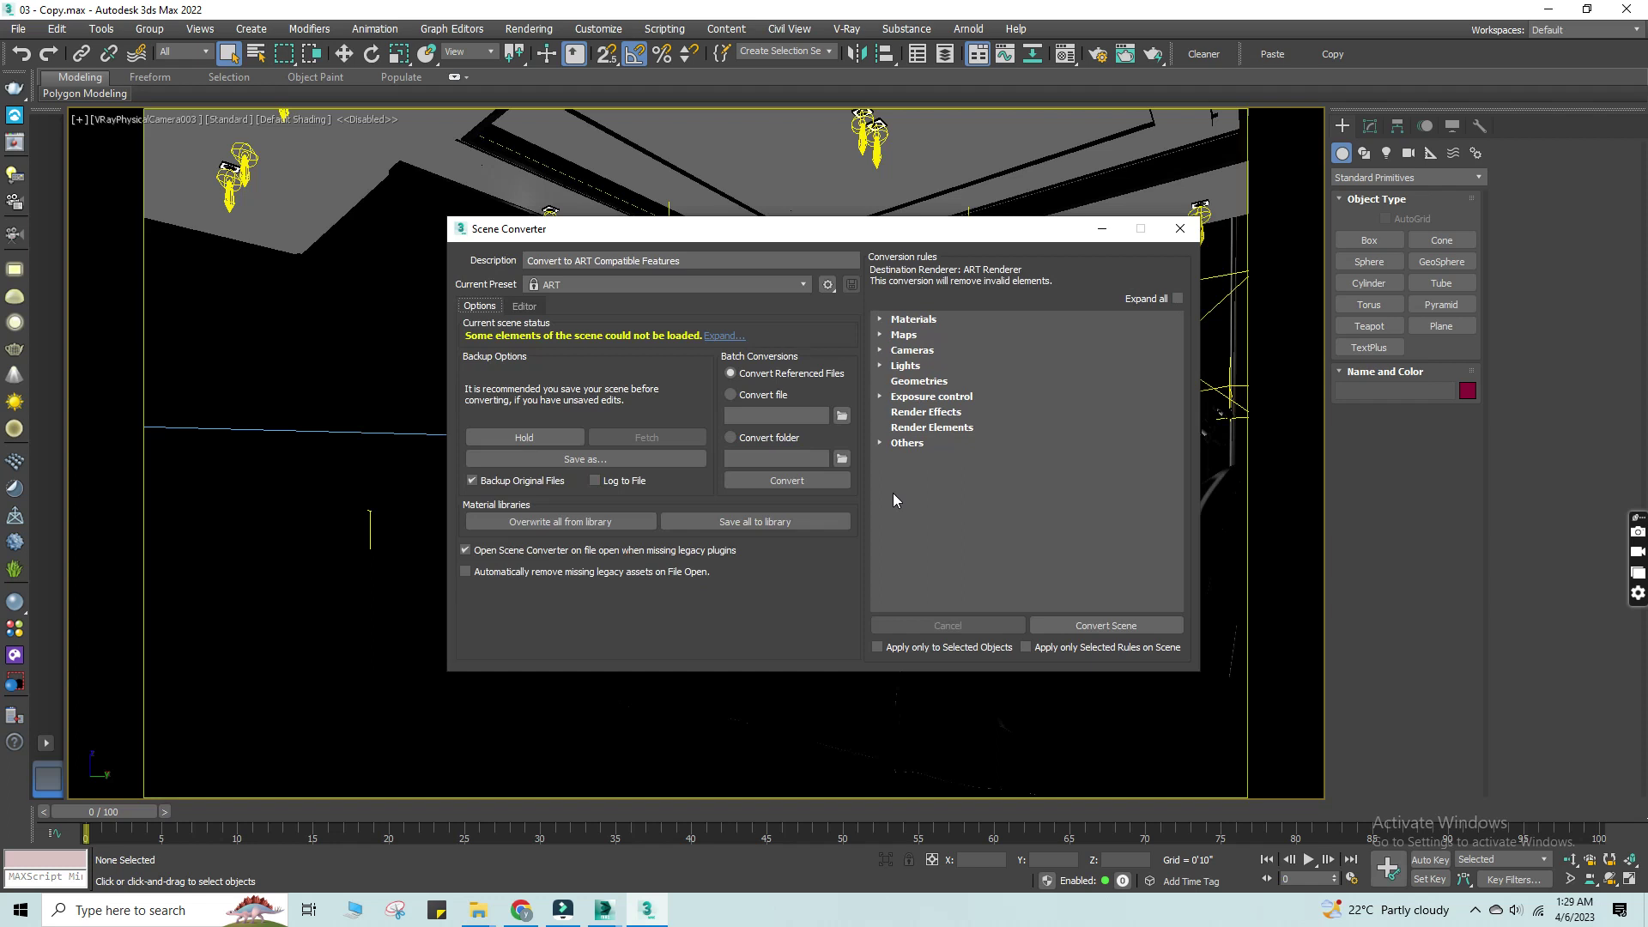
click(1181, 228)
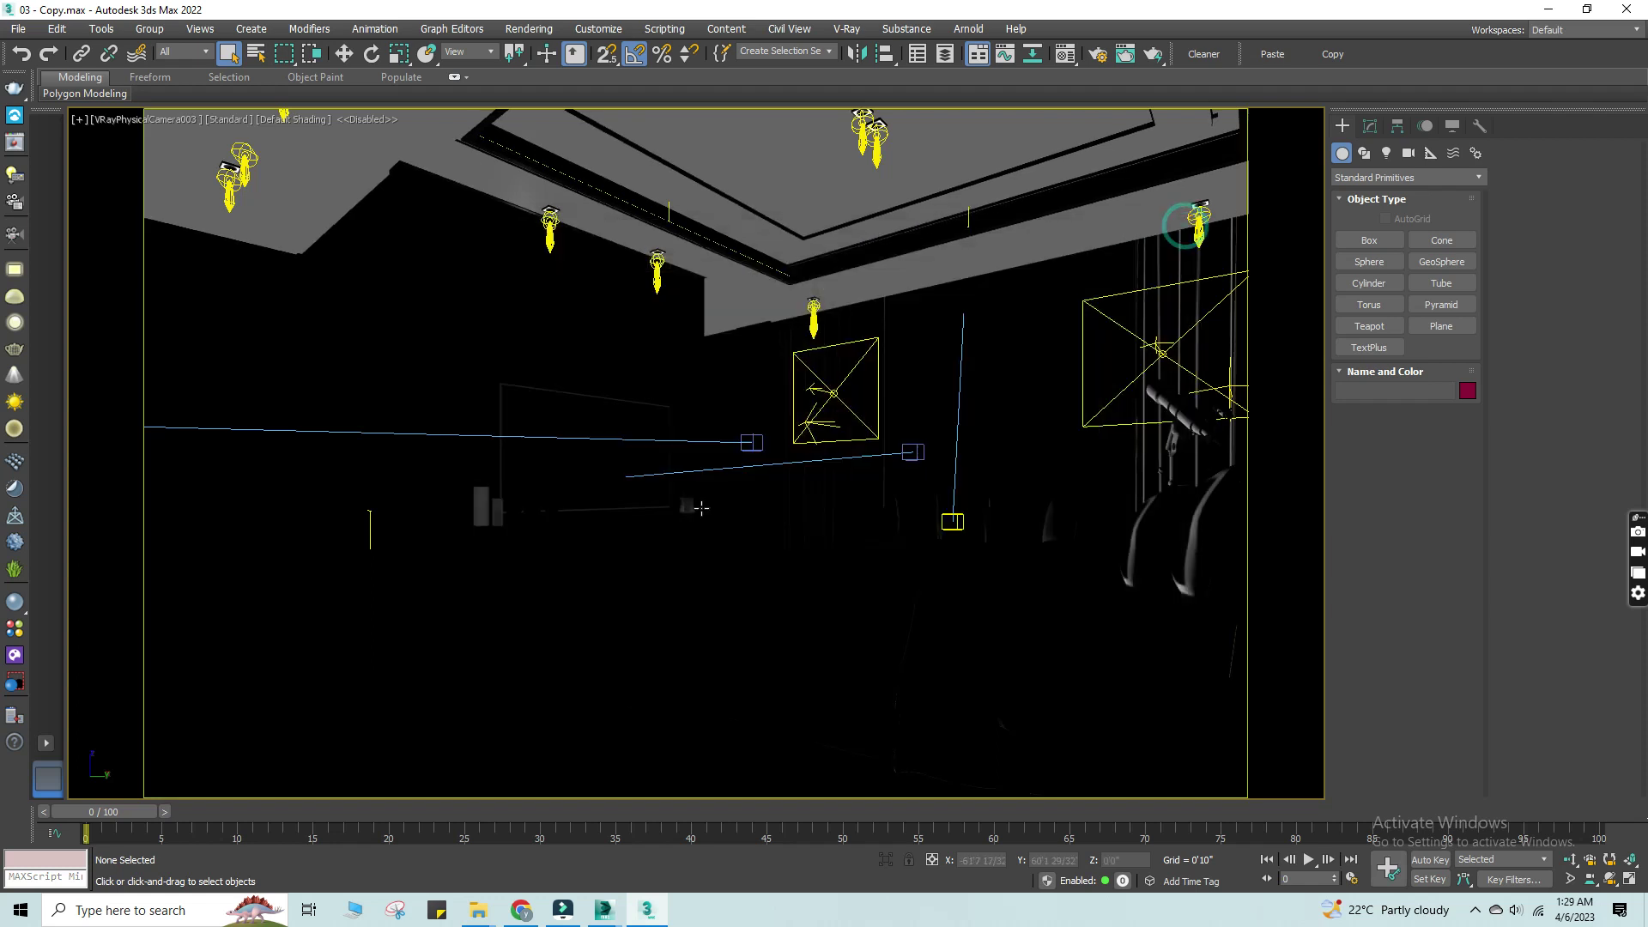
- Switch to Standard shading, look through VRayPhysicalCamera001, and show Render Setup's Render Elements tab
click(226, 120)
click(258, 222)
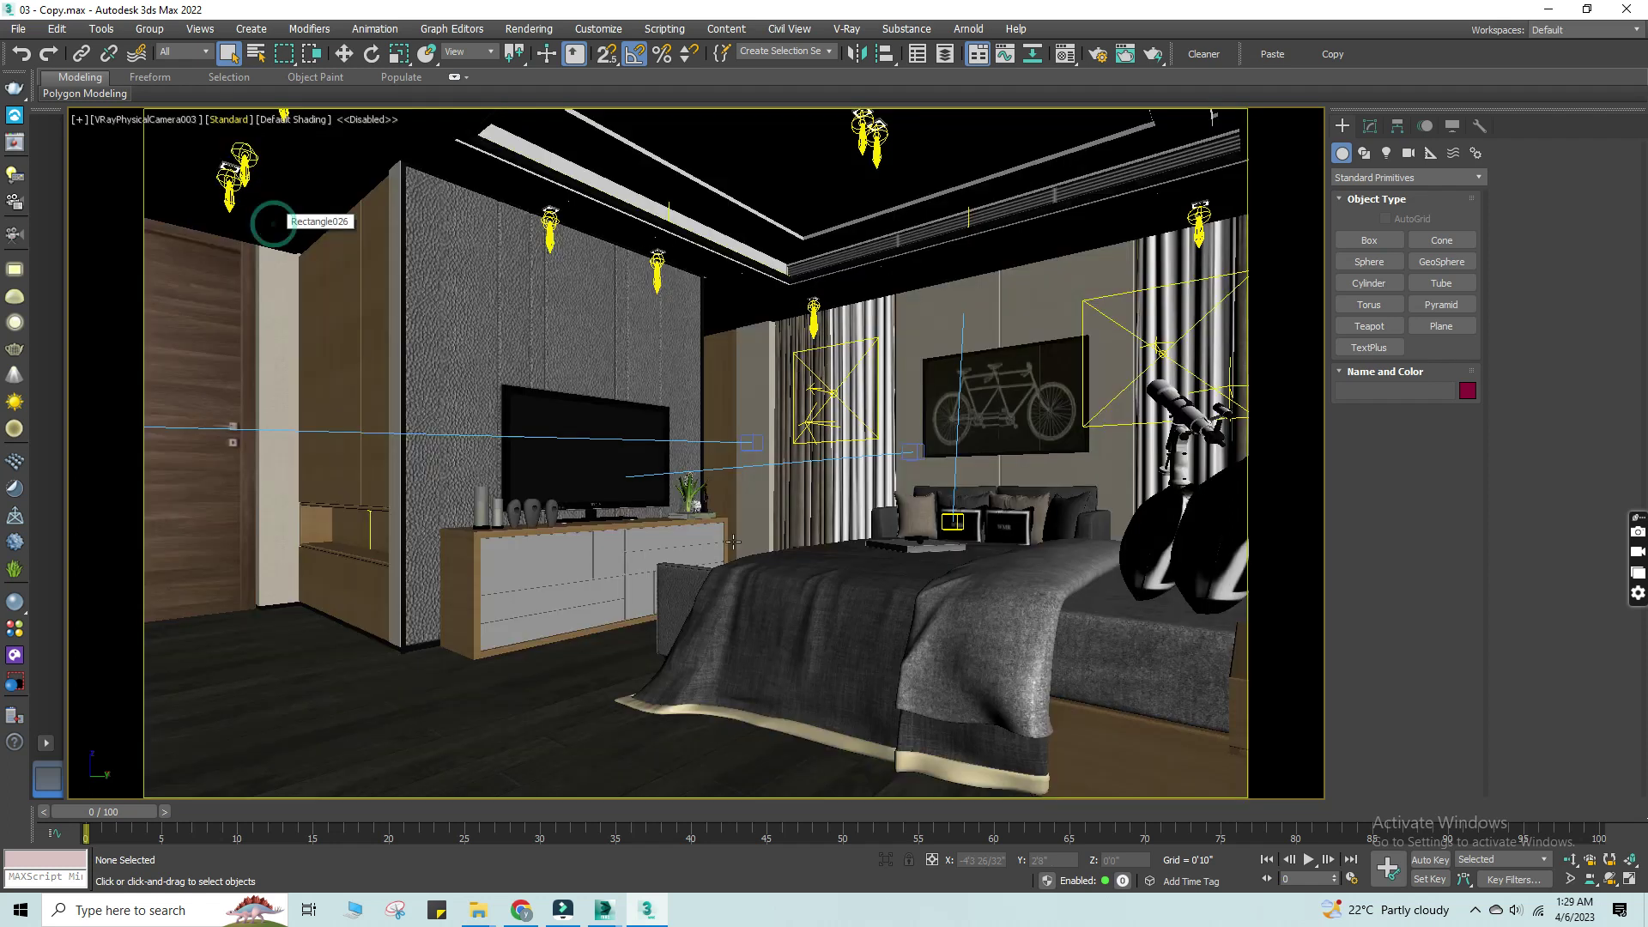
key(c)
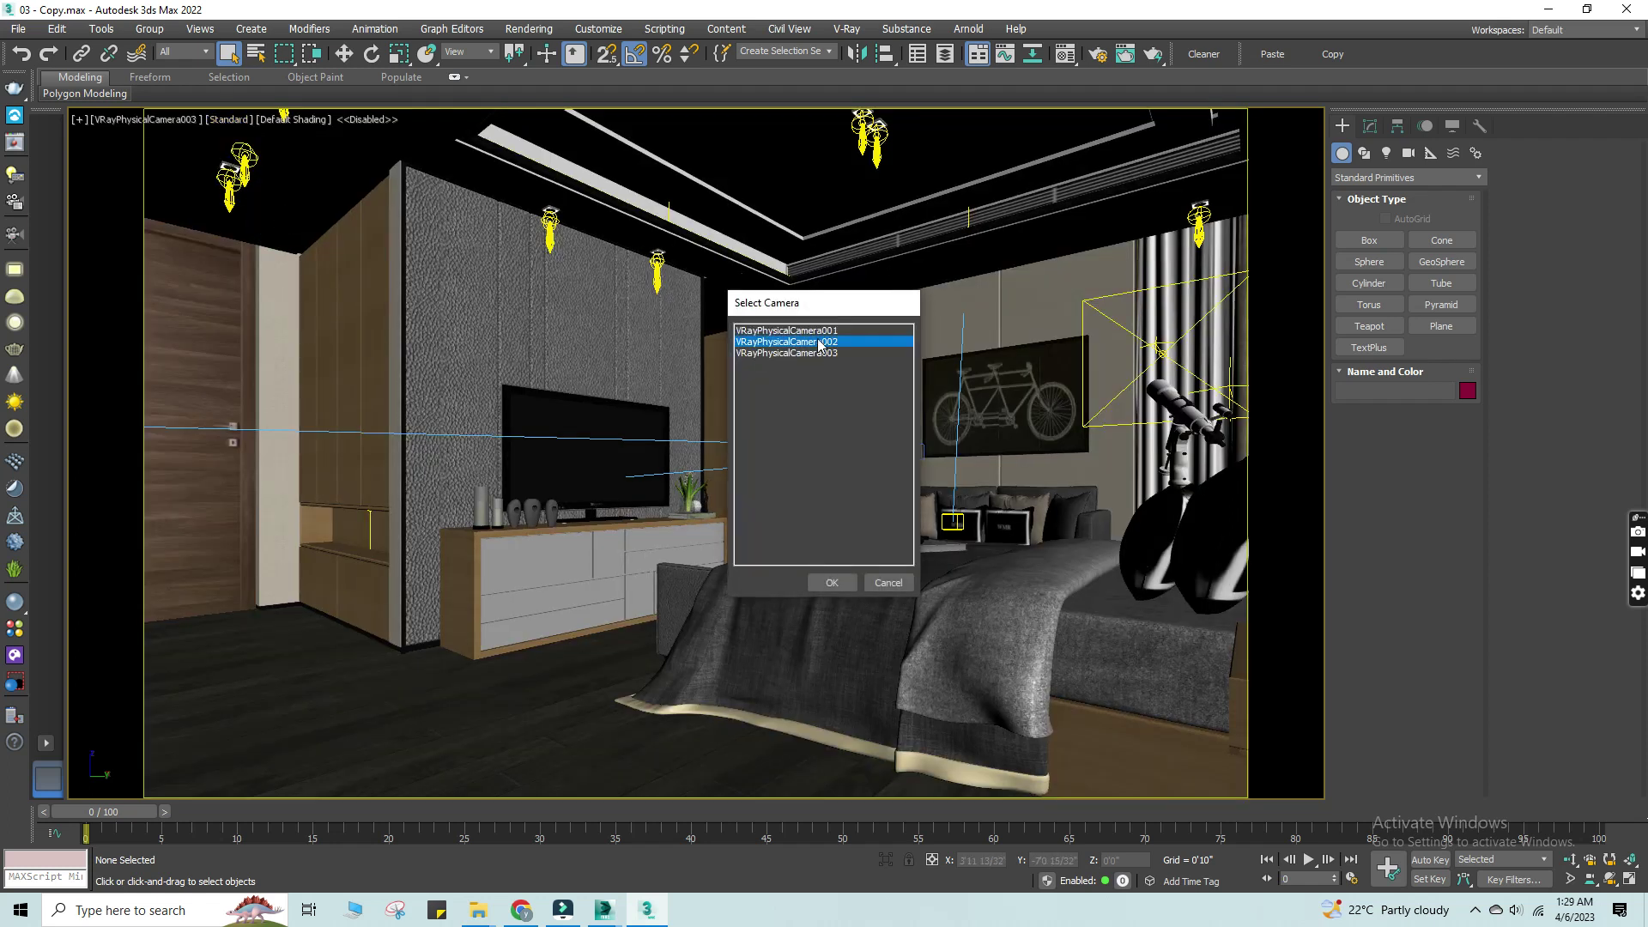
double_click(831, 341)
key(c)
double_click(831, 331)
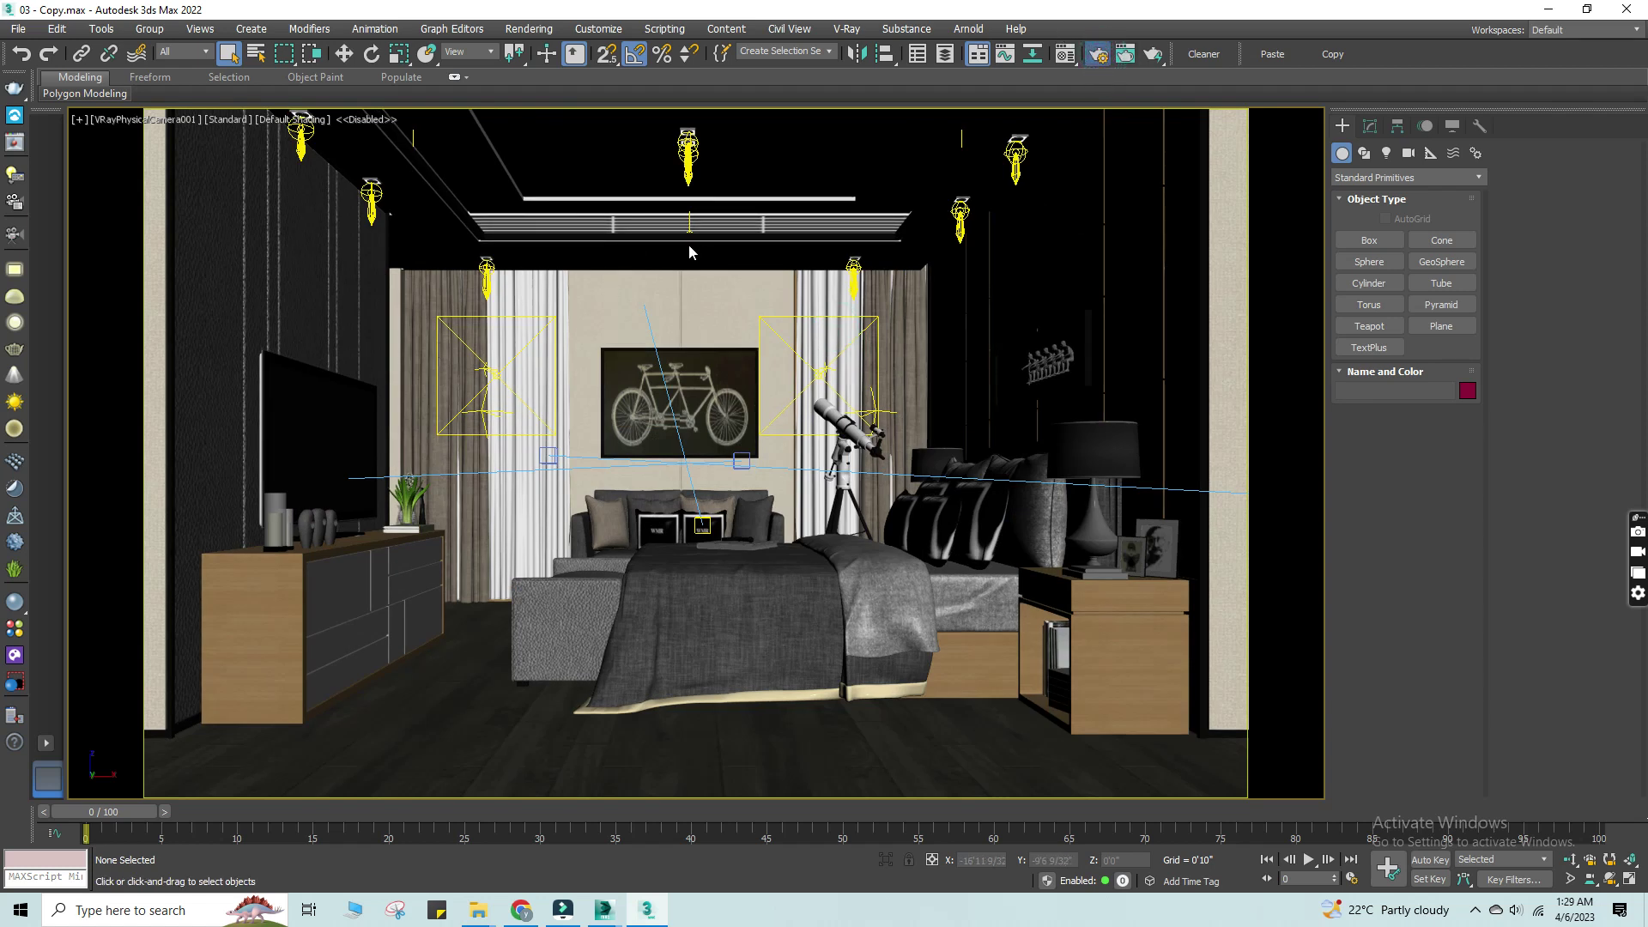
key(F10)
click(842, 185)
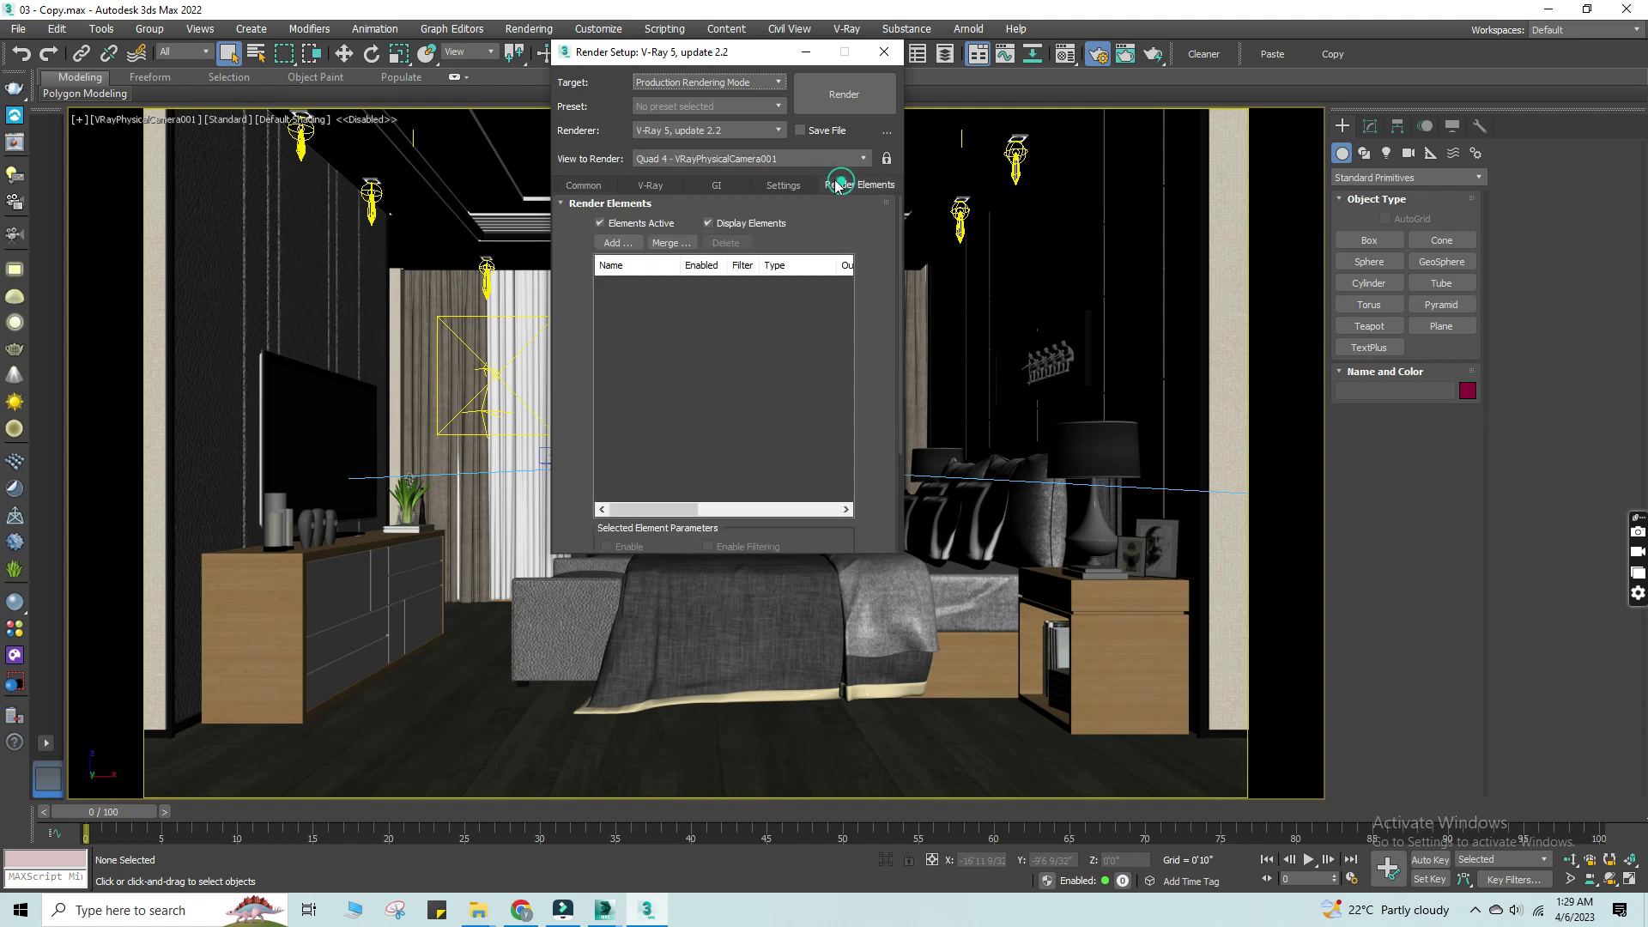
- Add a VRayDenoiser element with the Strong preset, verify 2000x1125 output, and minimize Render Setup
click(613, 243)
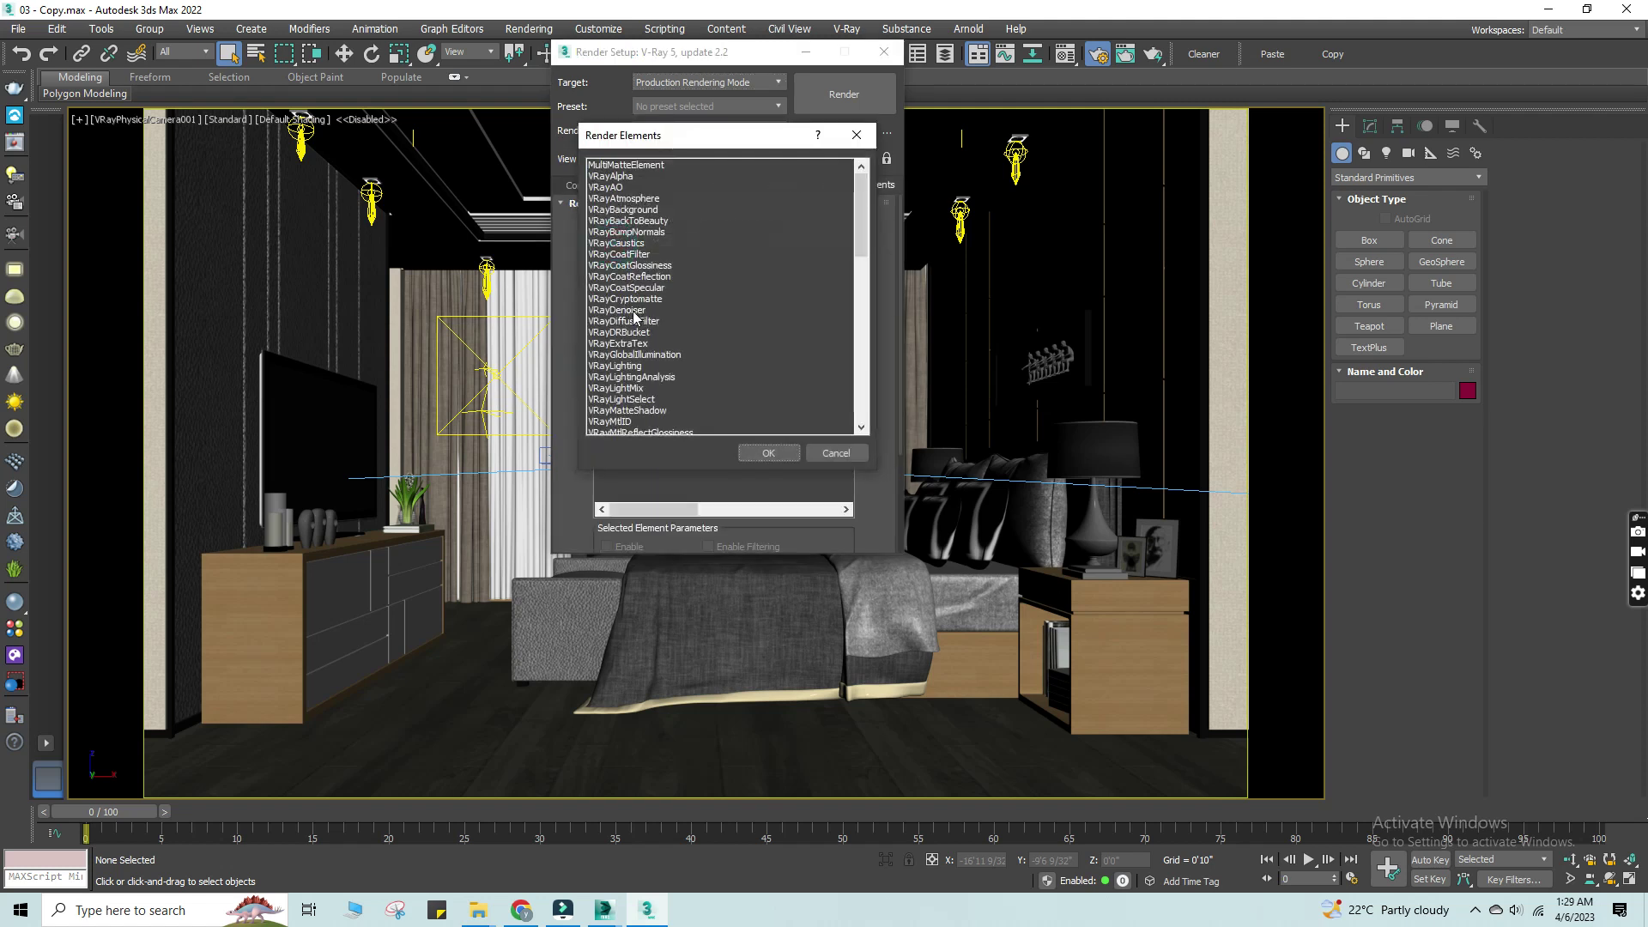
click(625, 313)
double_click(625, 314)
drag(900, 280, 895, 464)
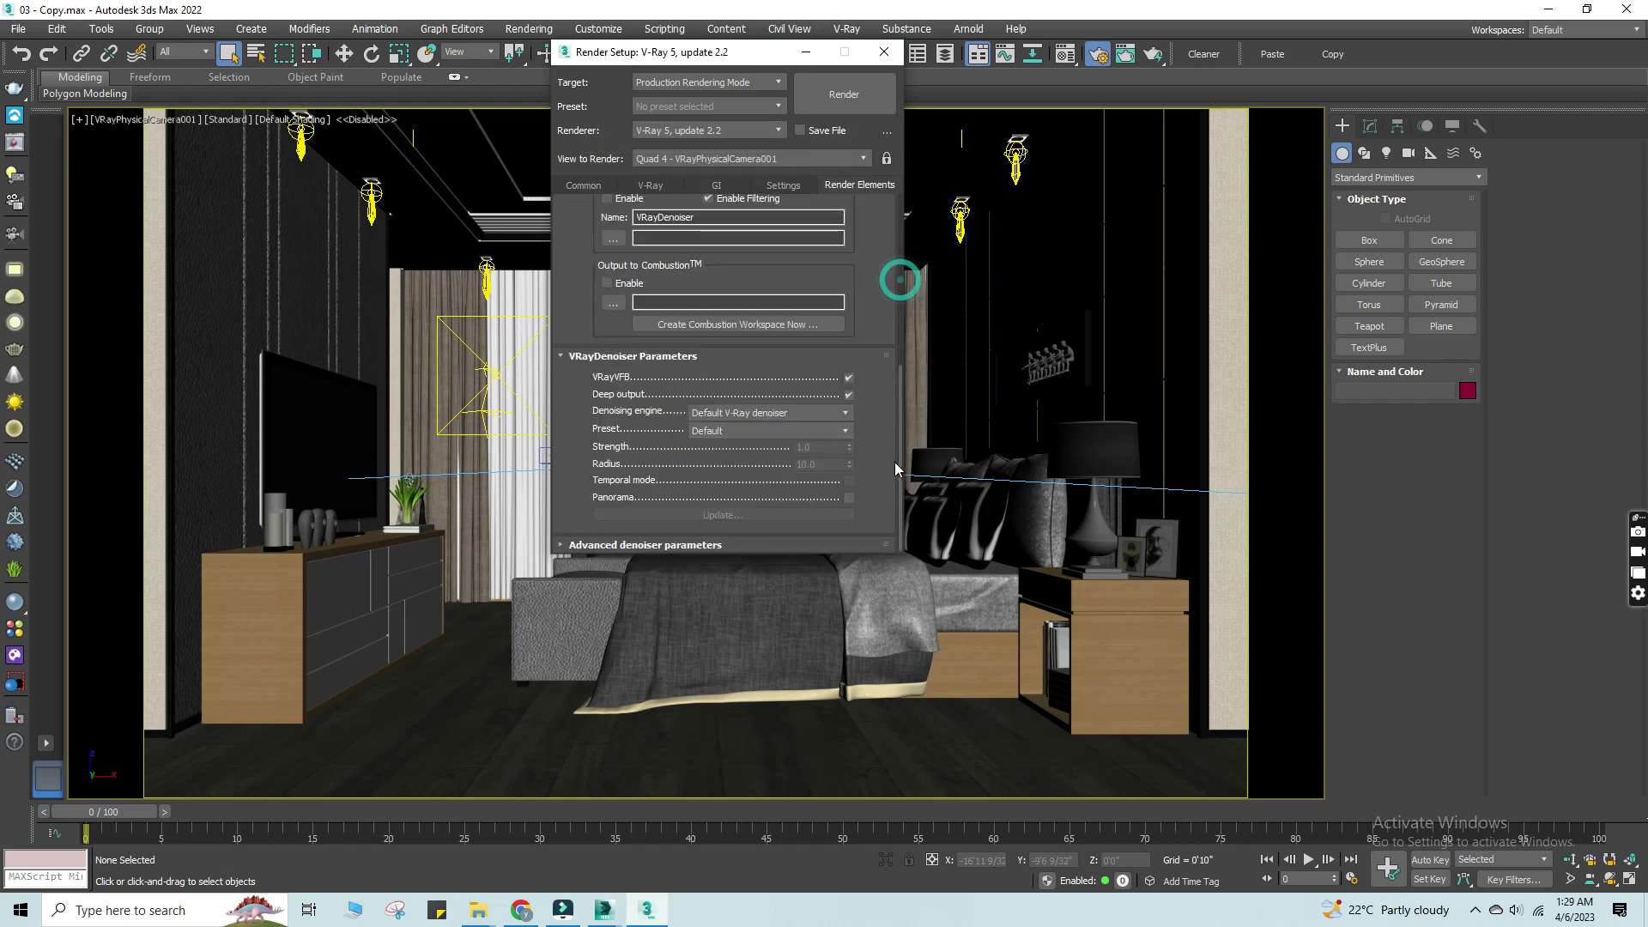
click(717, 431)
click(712, 470)
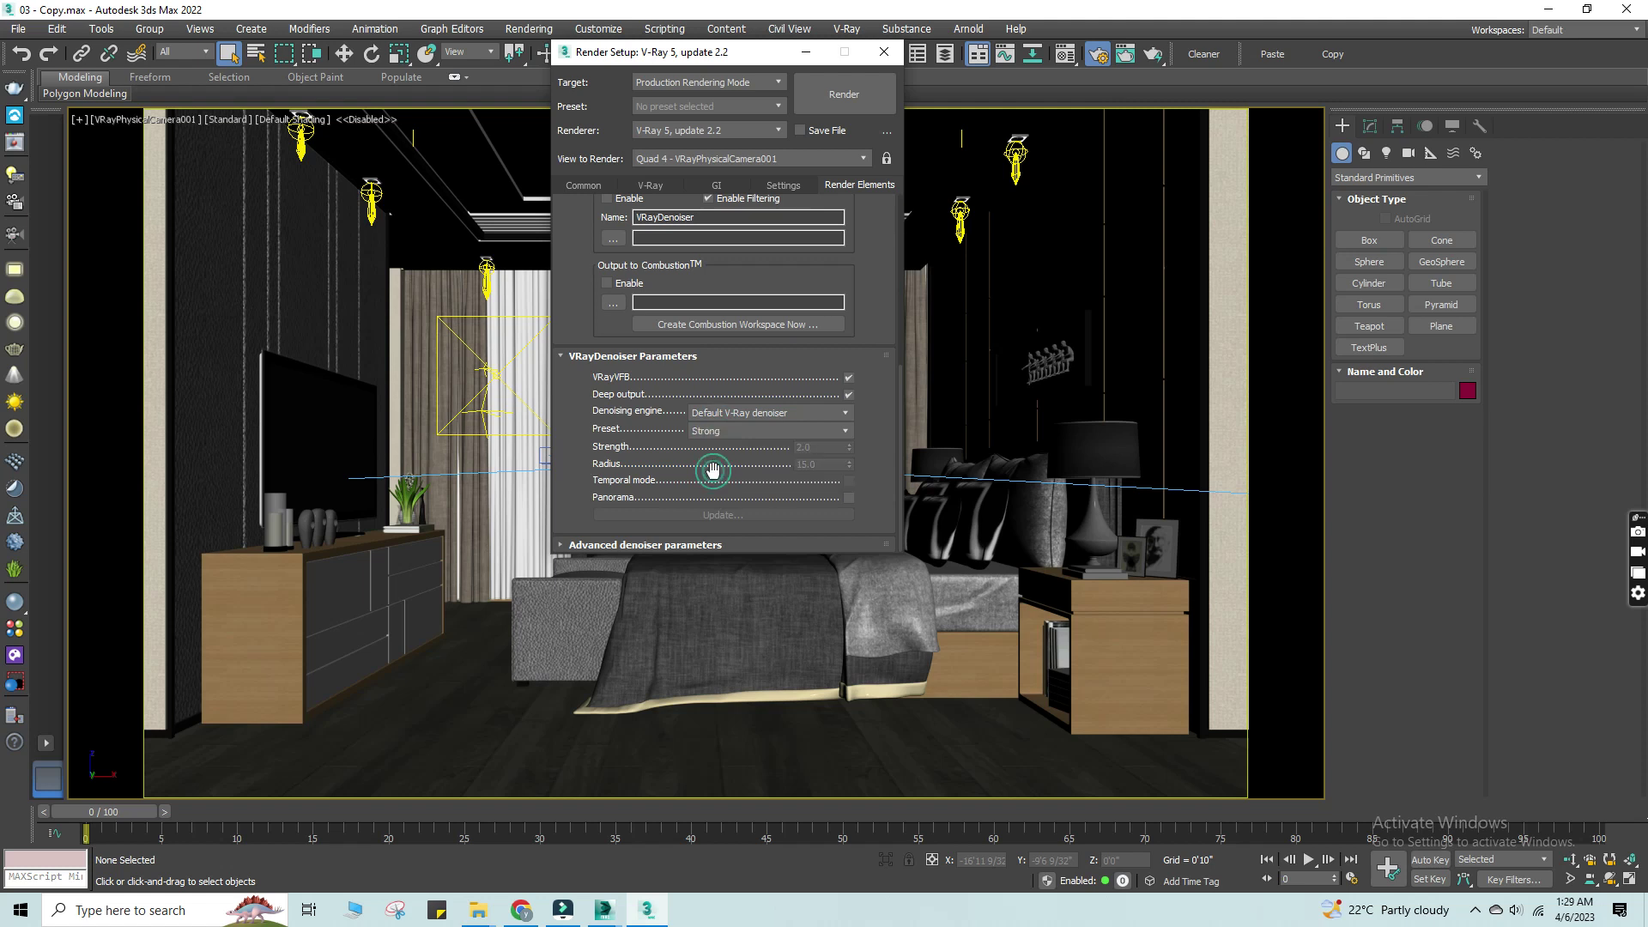
click(584, 184)
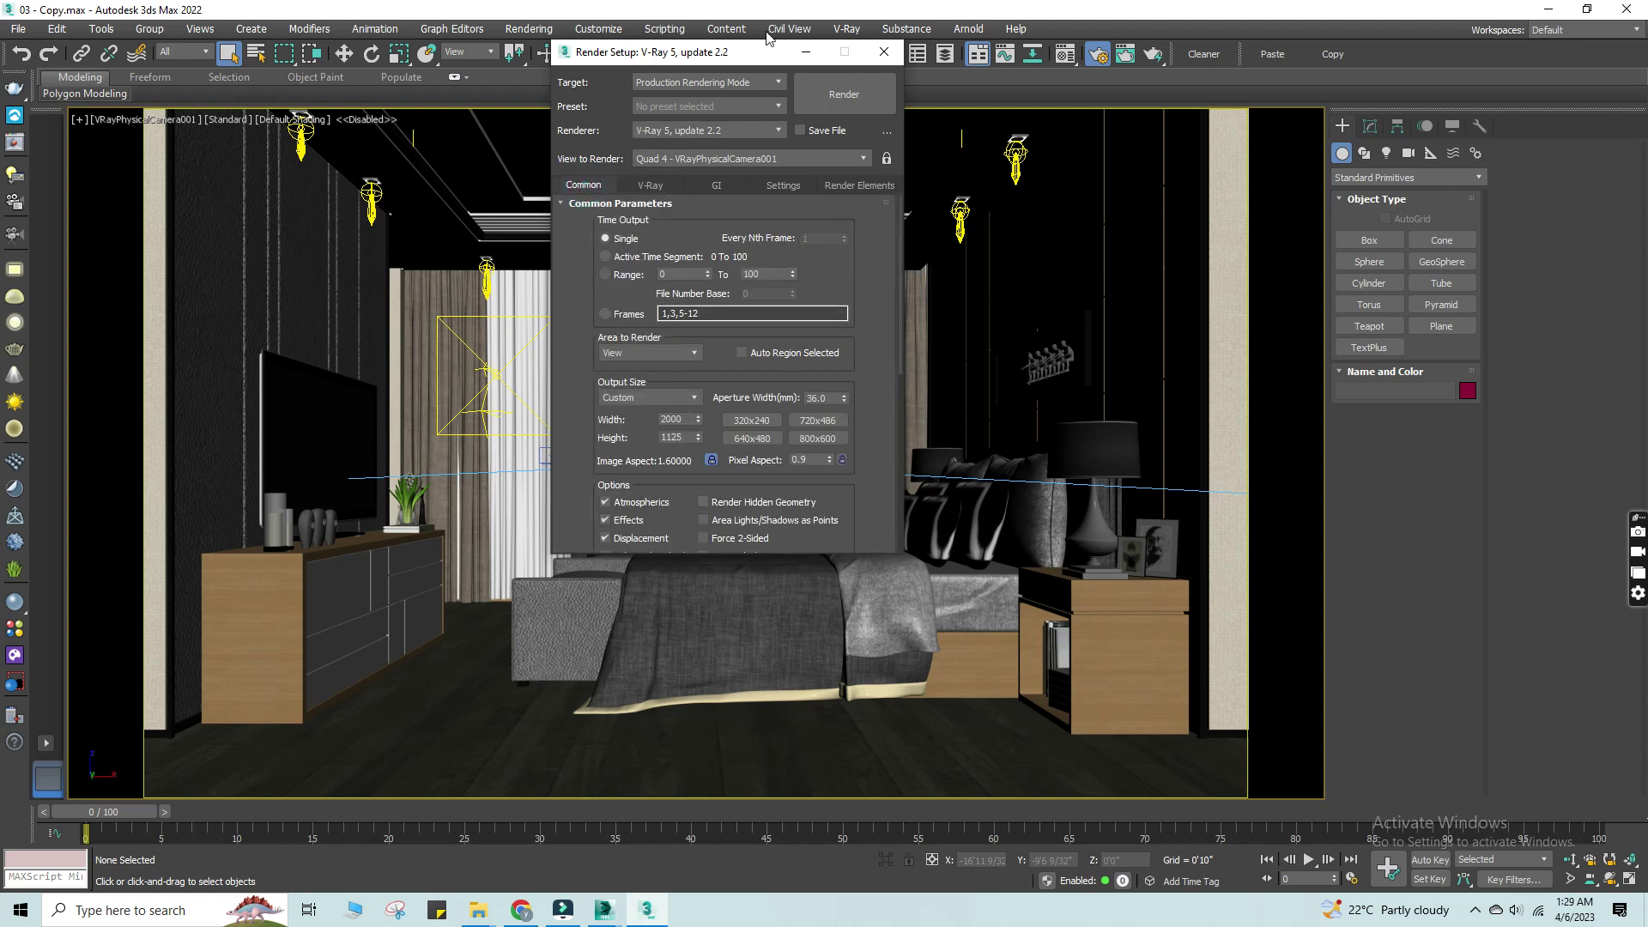
click(810, 57)
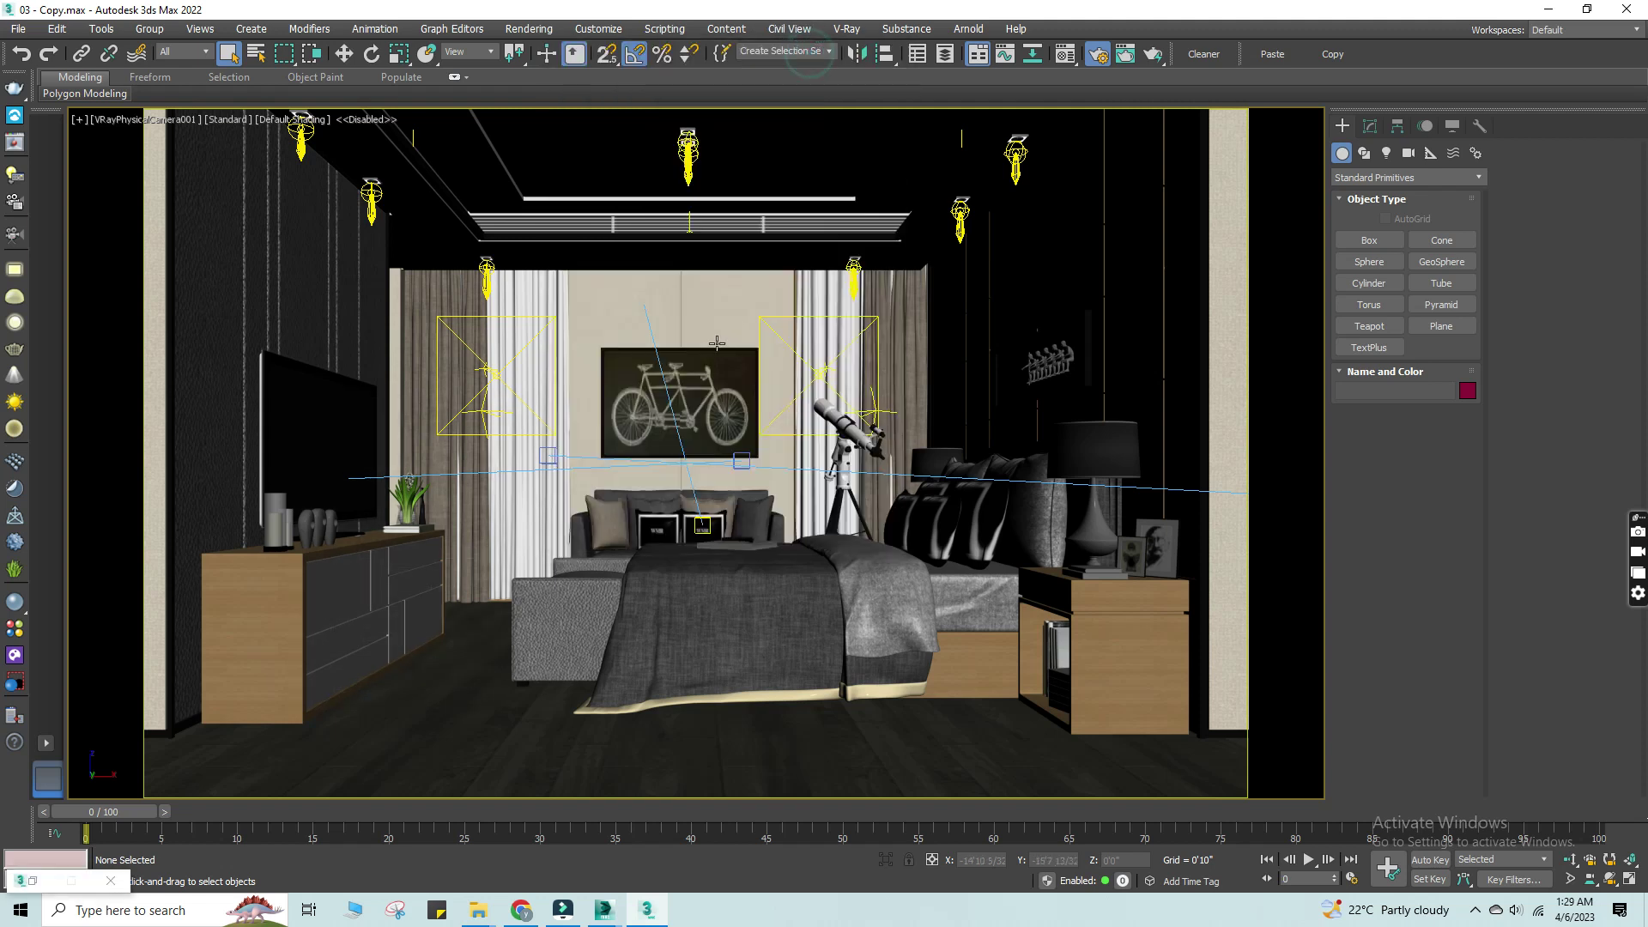
right_click(716, 338)
- Open the V-Ray Frame Buffer and render the VRayPhysicalCamera001 bedroom view
click(781, 569)
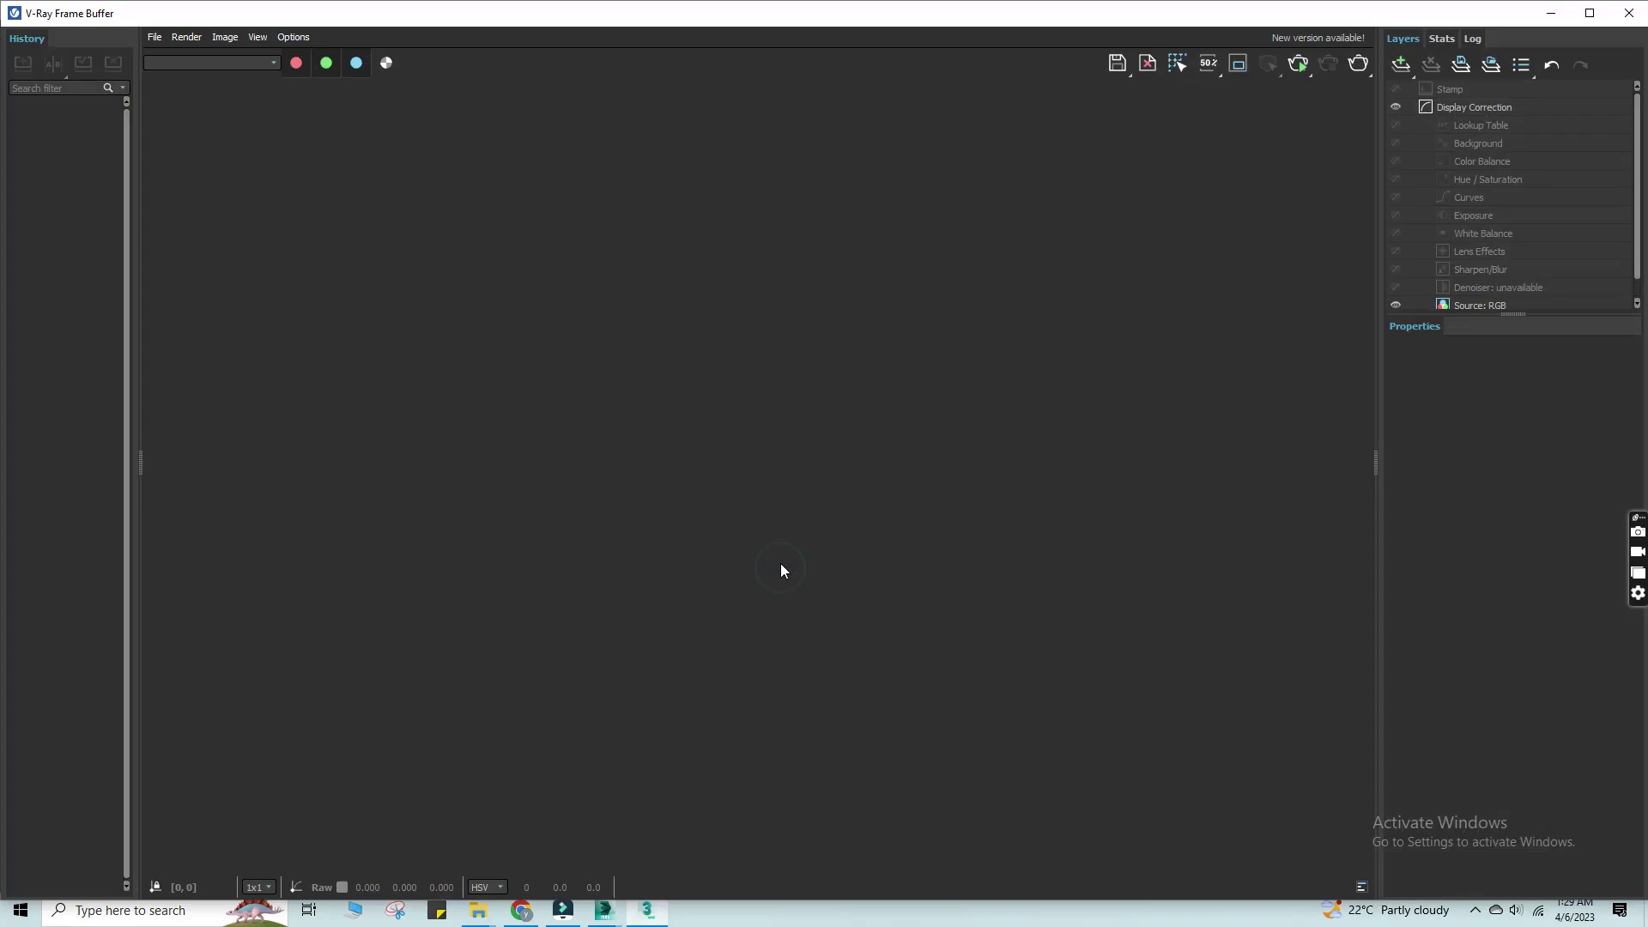
click(1303, 65)
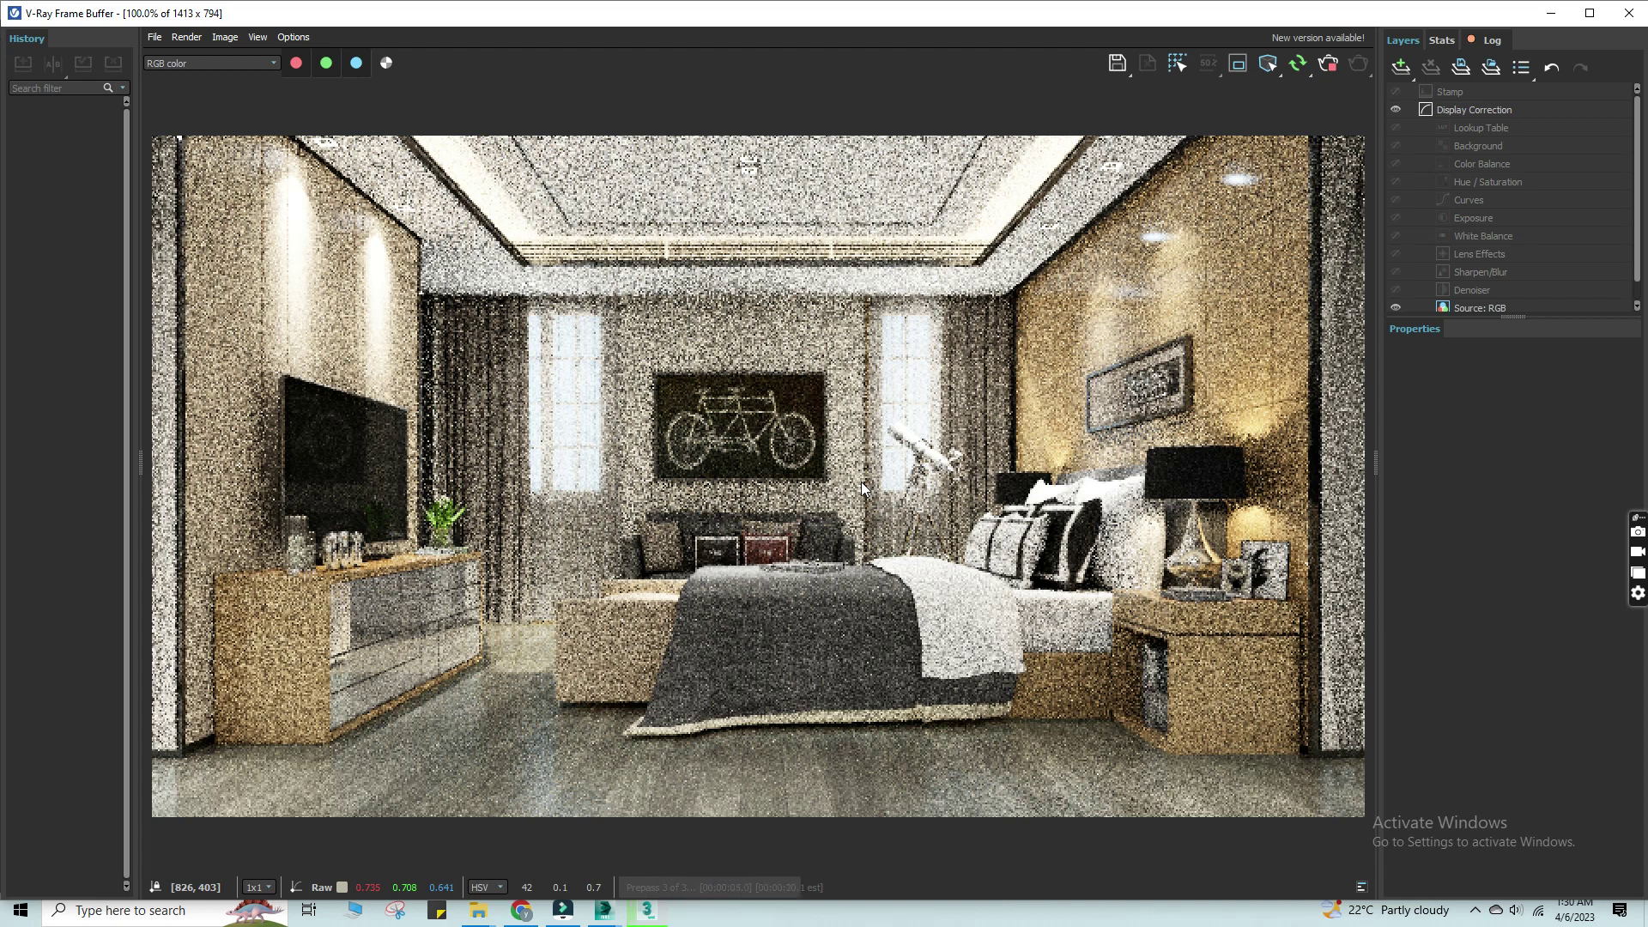
- Zoom and pan across the render to inspect the TV wall, headboard wall, ceiling and bed
scroll(807, 491, down, 1)
scroll(755, 507, up, 1)
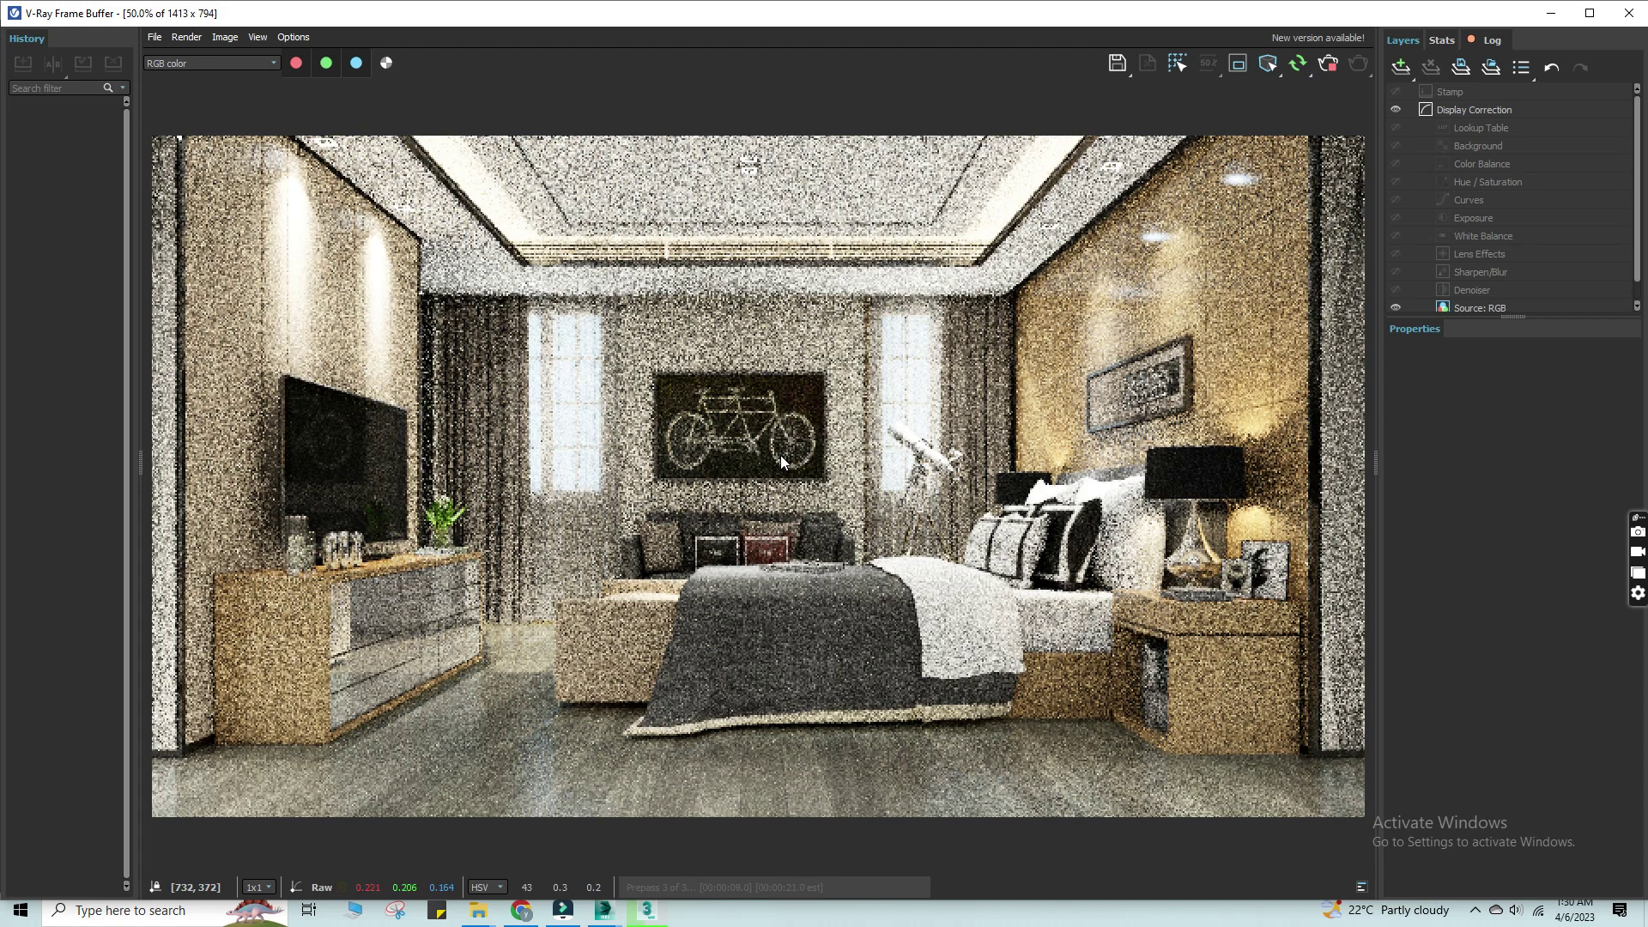
scroll(781, 459, down, 1)
scroll(775, 423, up, 1)
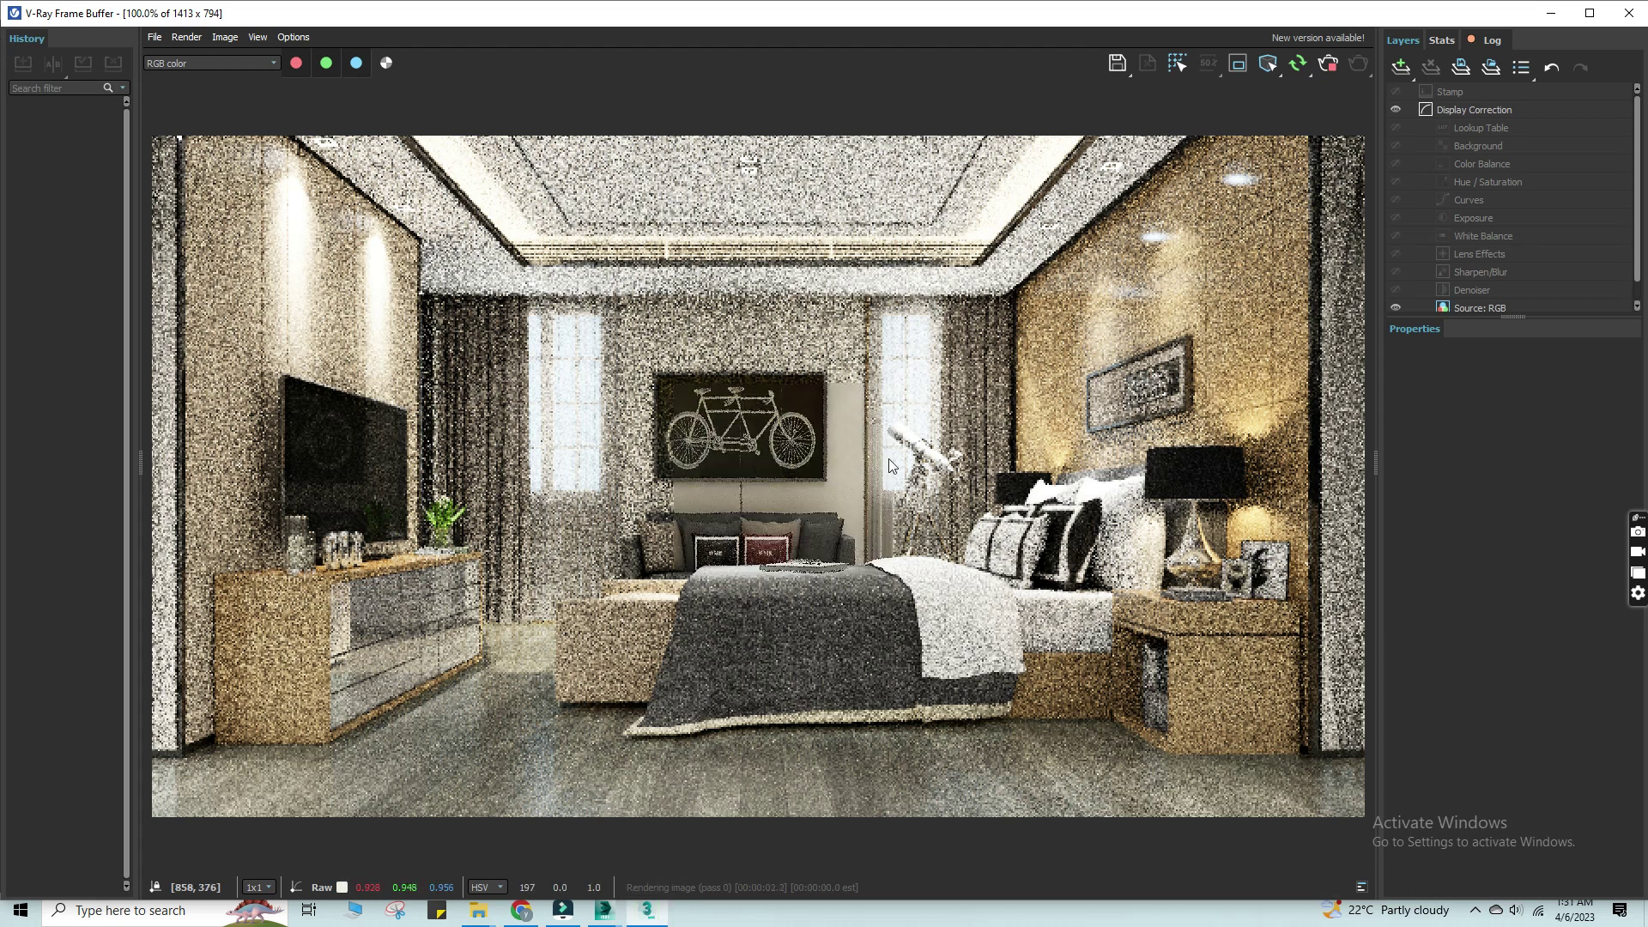
scroll(890, 466, down, 1)
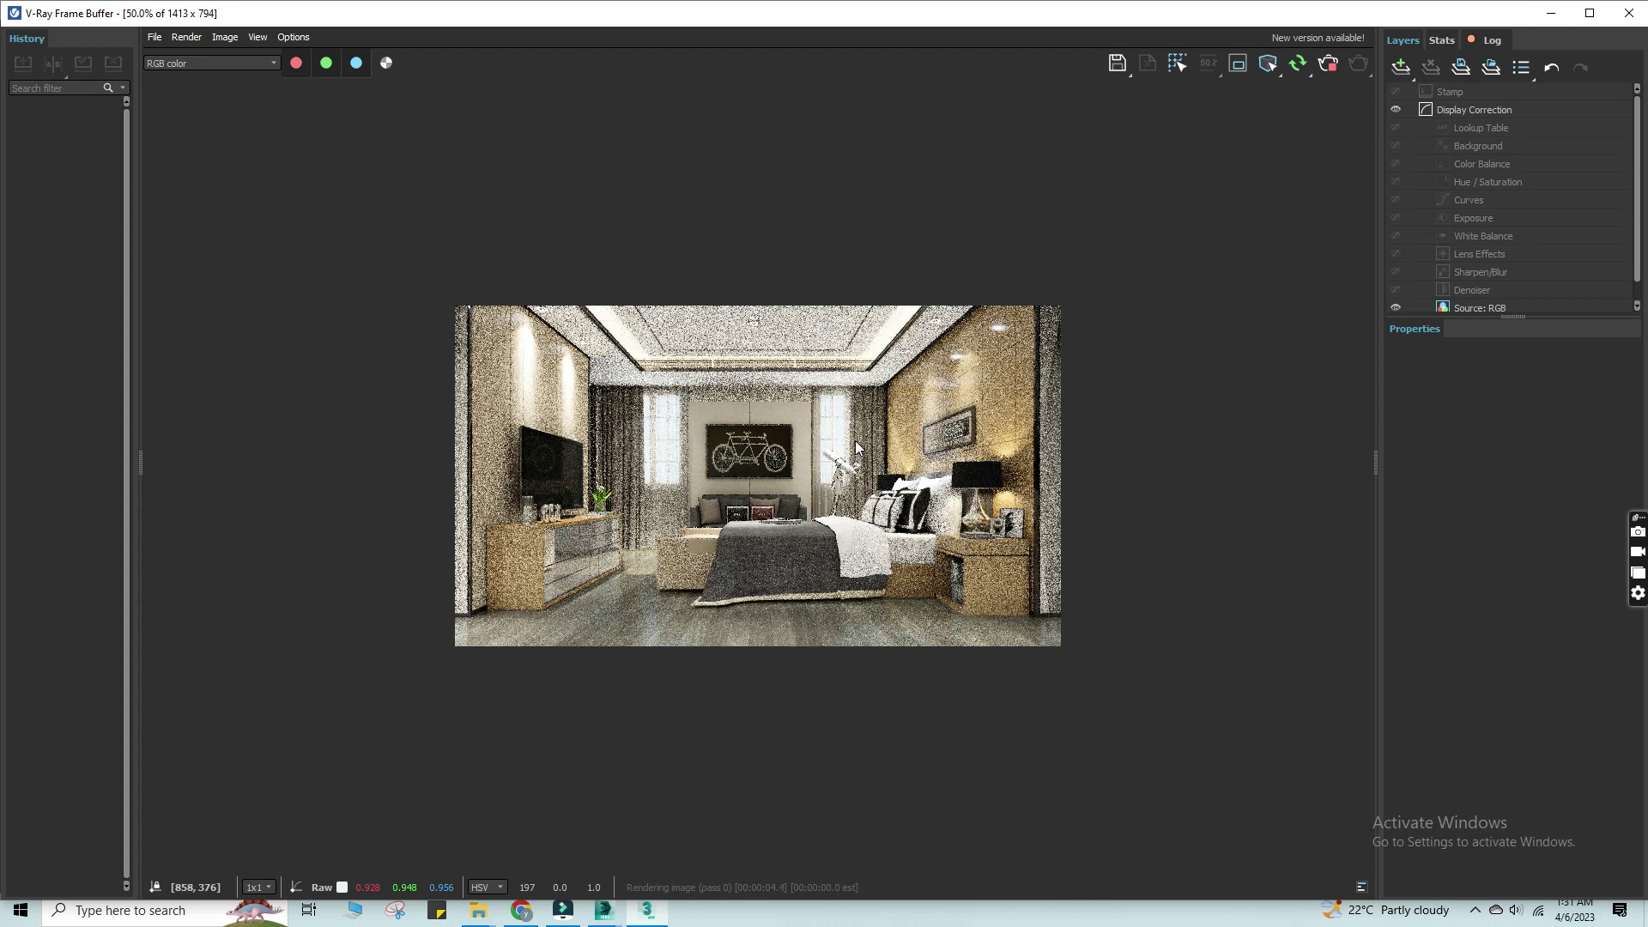
scroll(858, 445, up, 1)
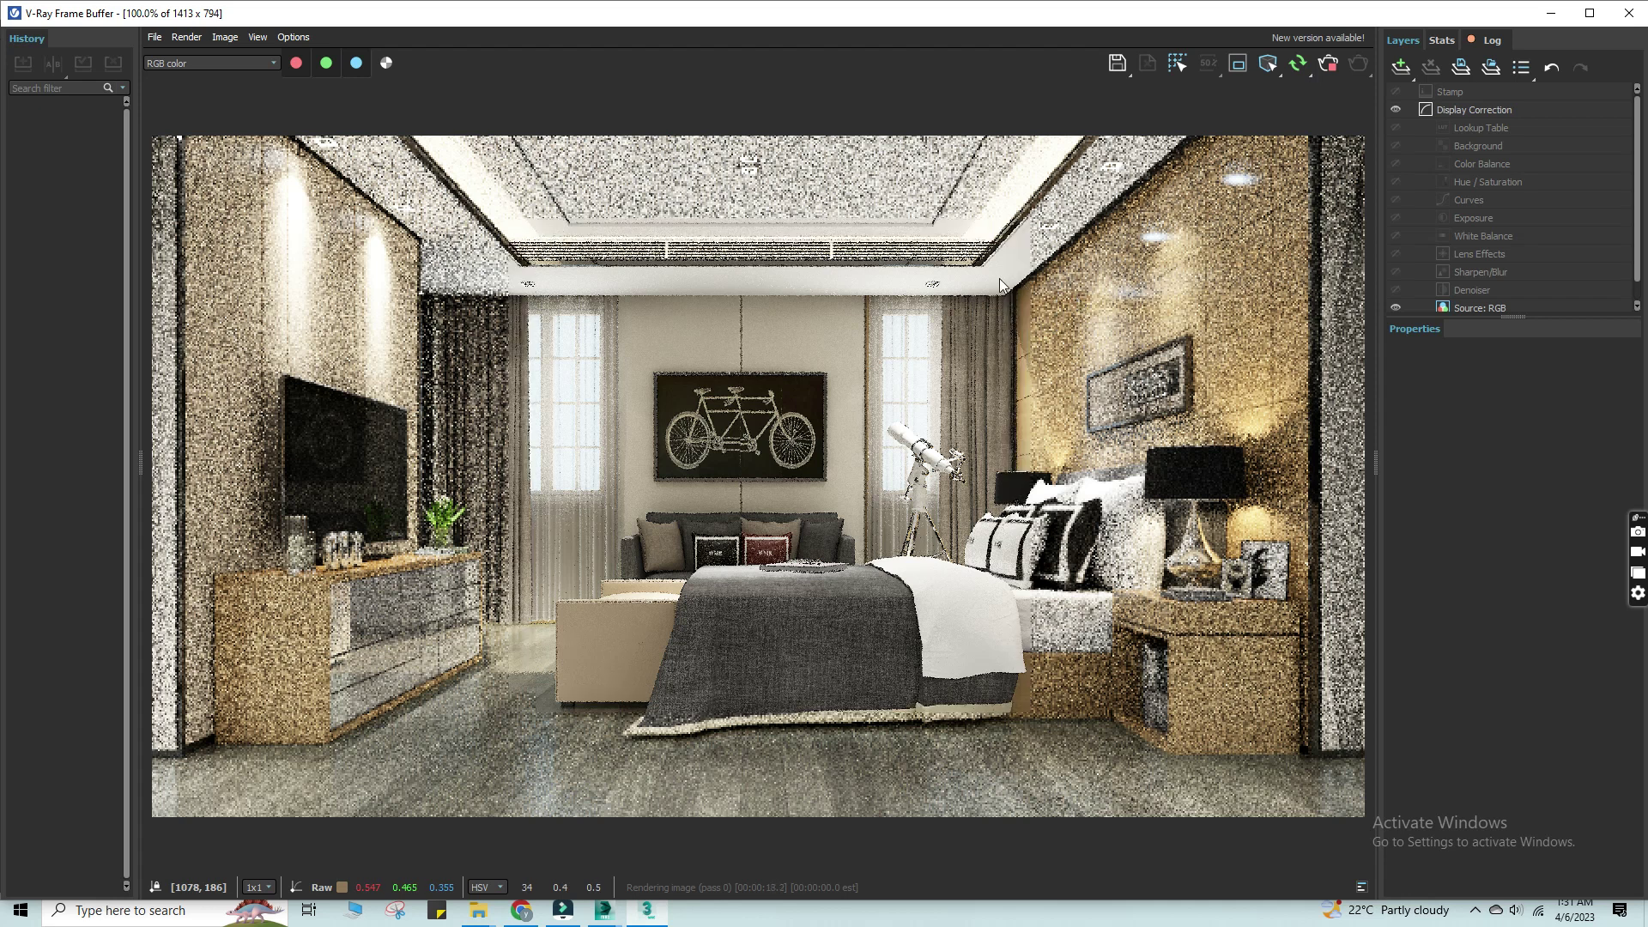
scroll(980, 275, up, 3)
scroll(980, 276, down, 1)
scroll(981, 275, down, 2)
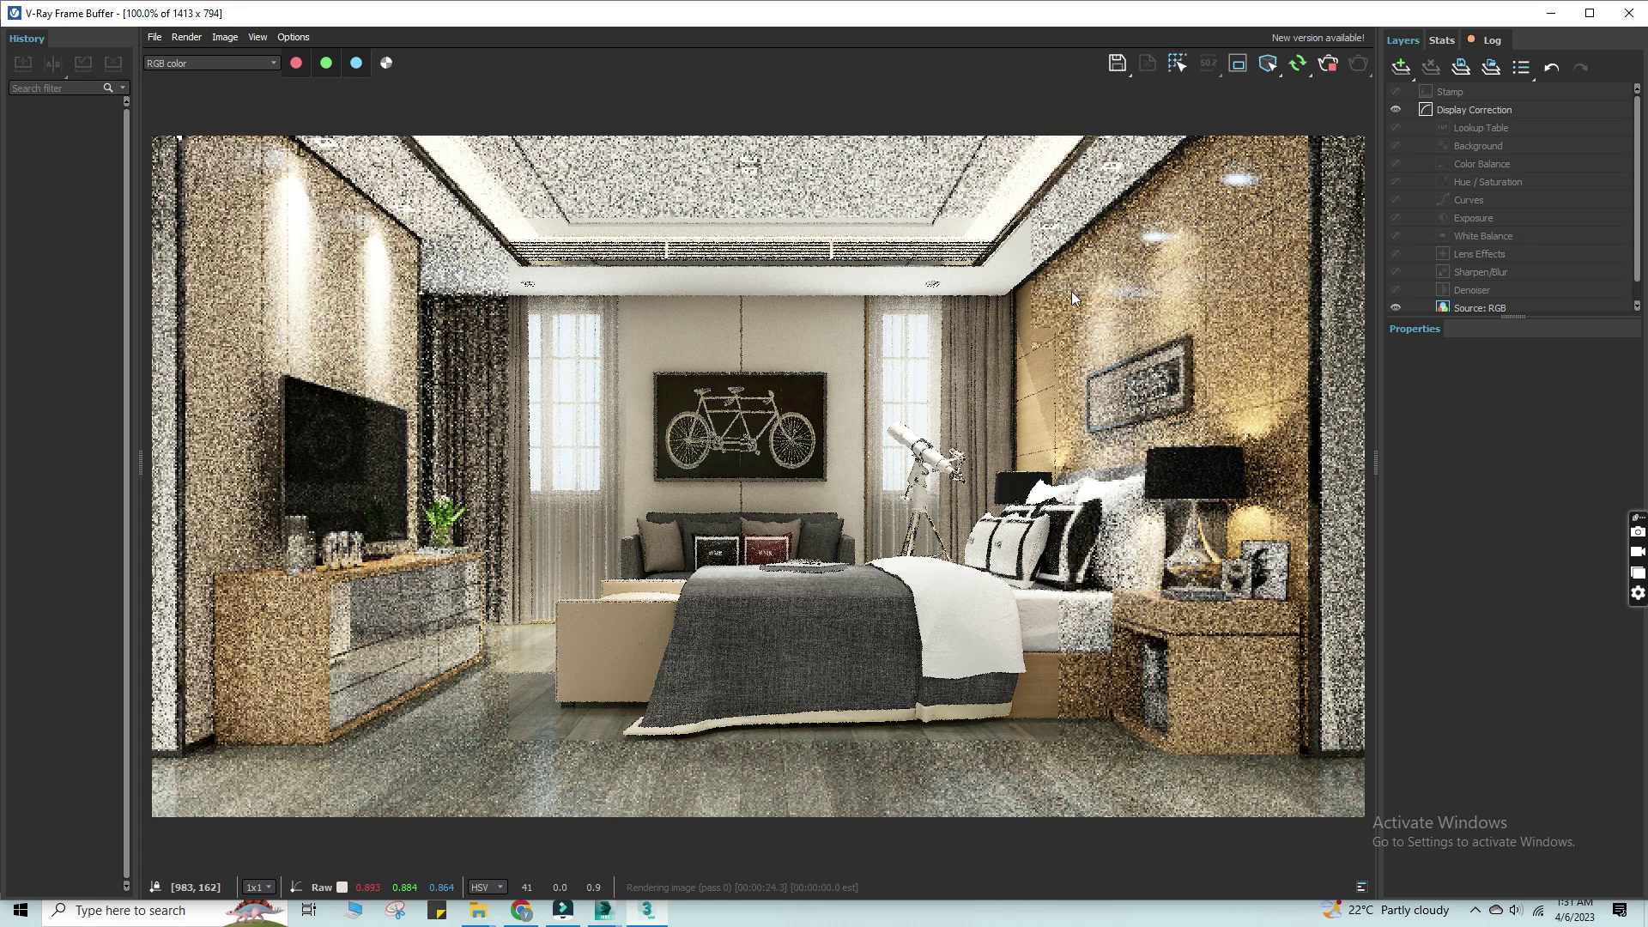
scroll(1156, 265, up, 1)
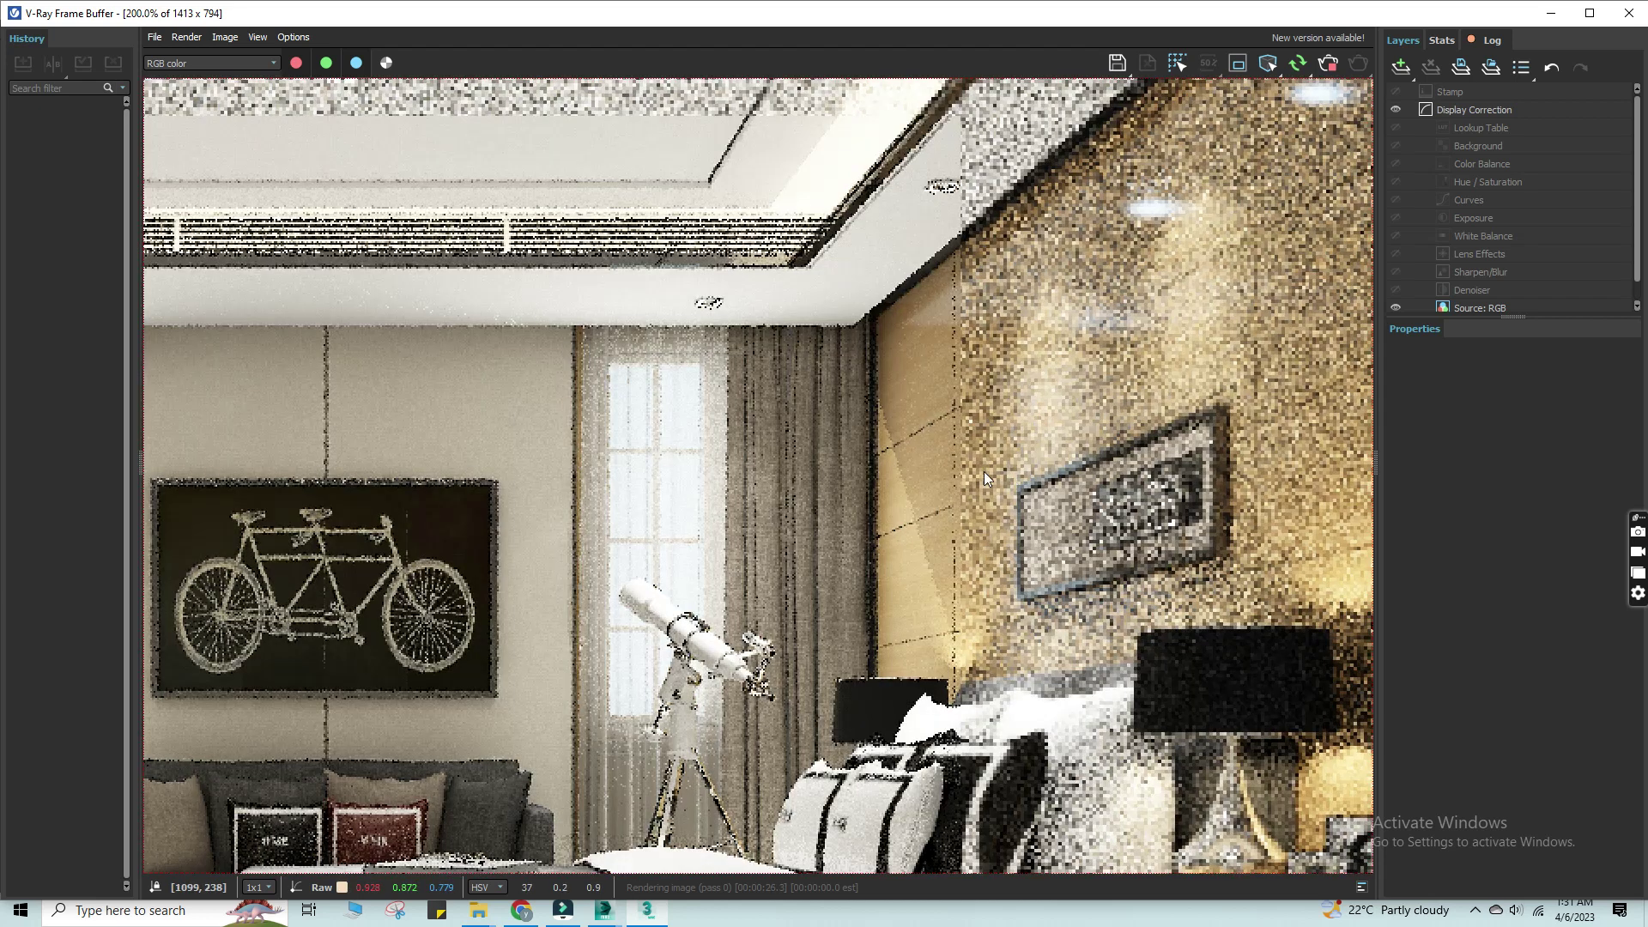
scroll(893, 430, down, 1)
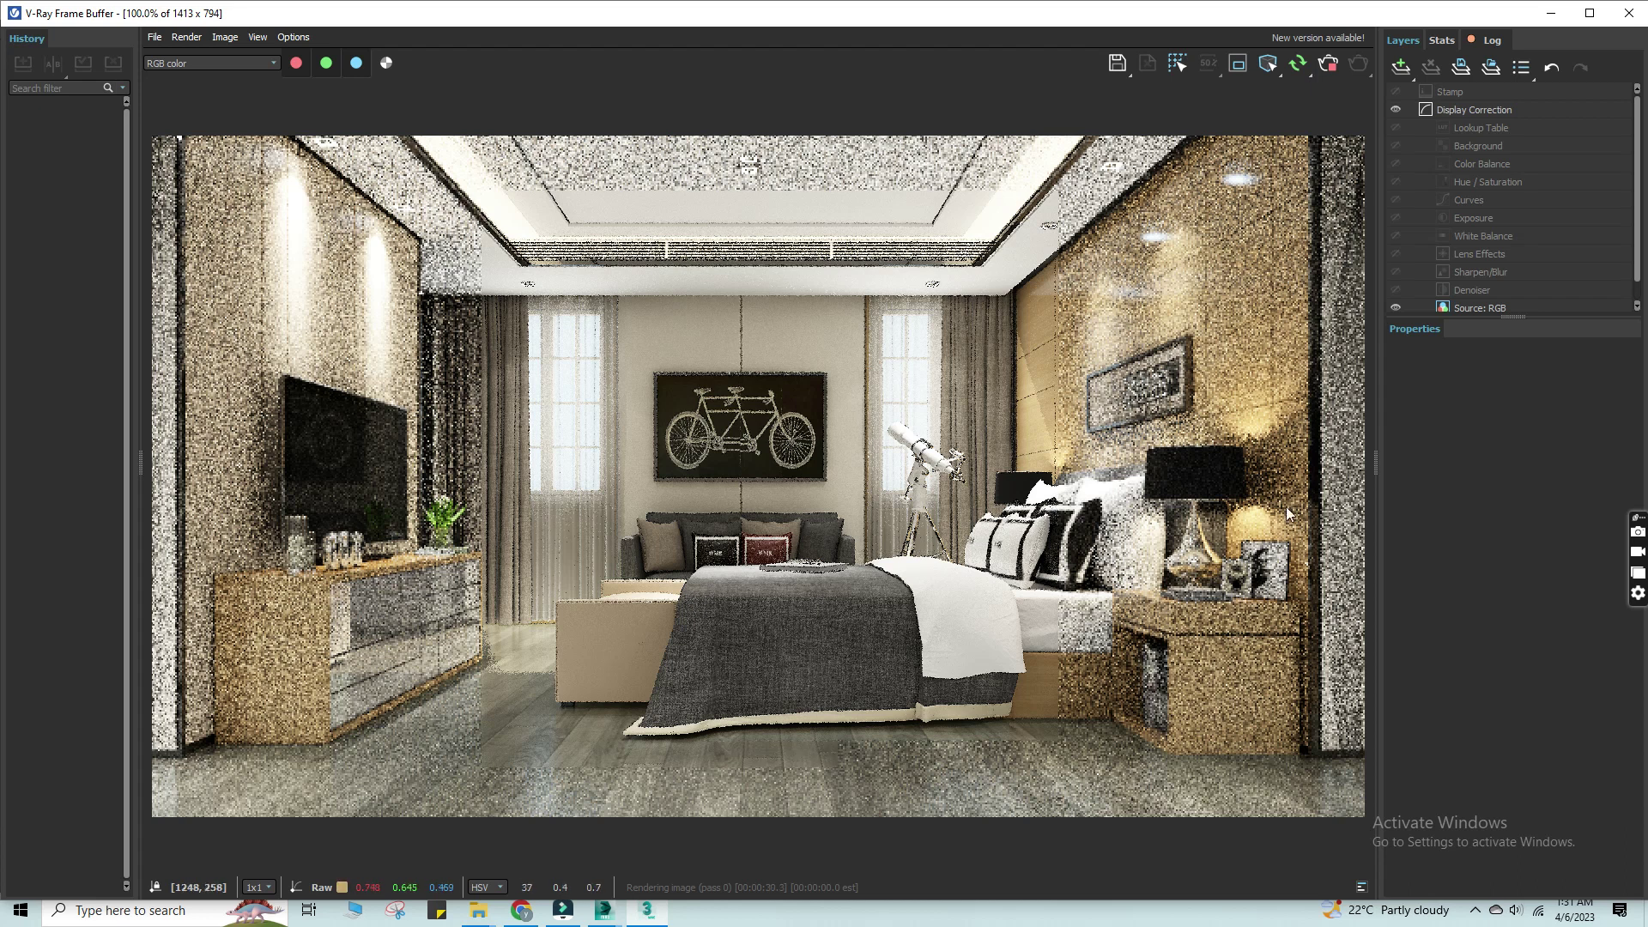
scroll(673, 374, up, 1)
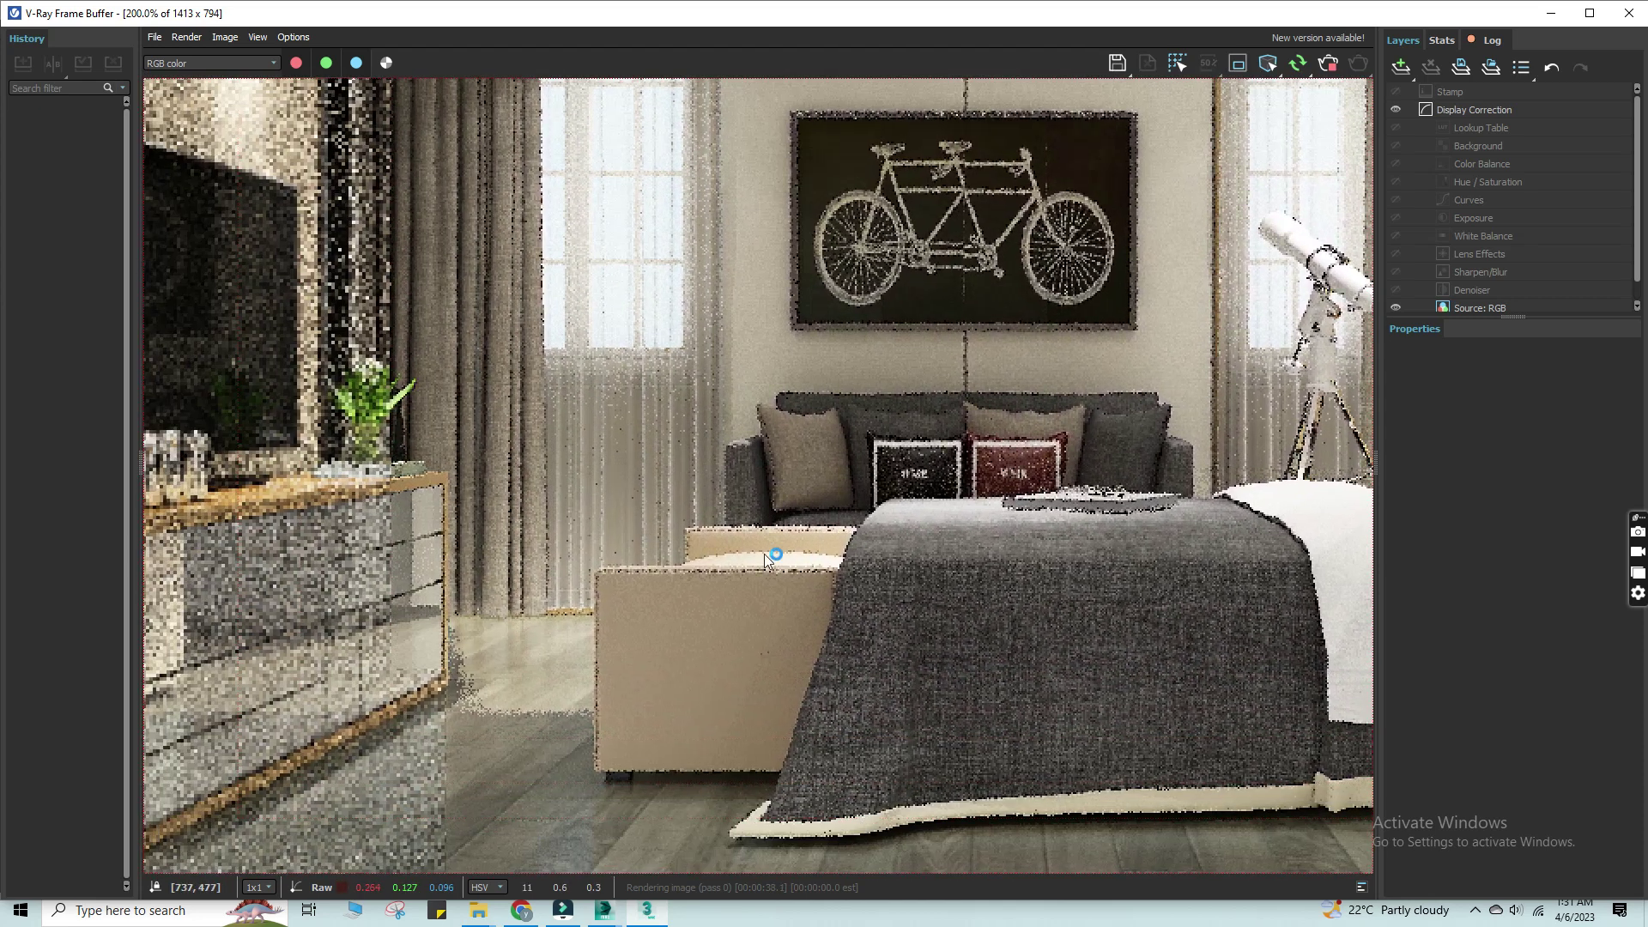
mouse_move(764, 554)
middle_down()
mouse_move(994, 584)
mouse_move(779, 503)
middle_up()
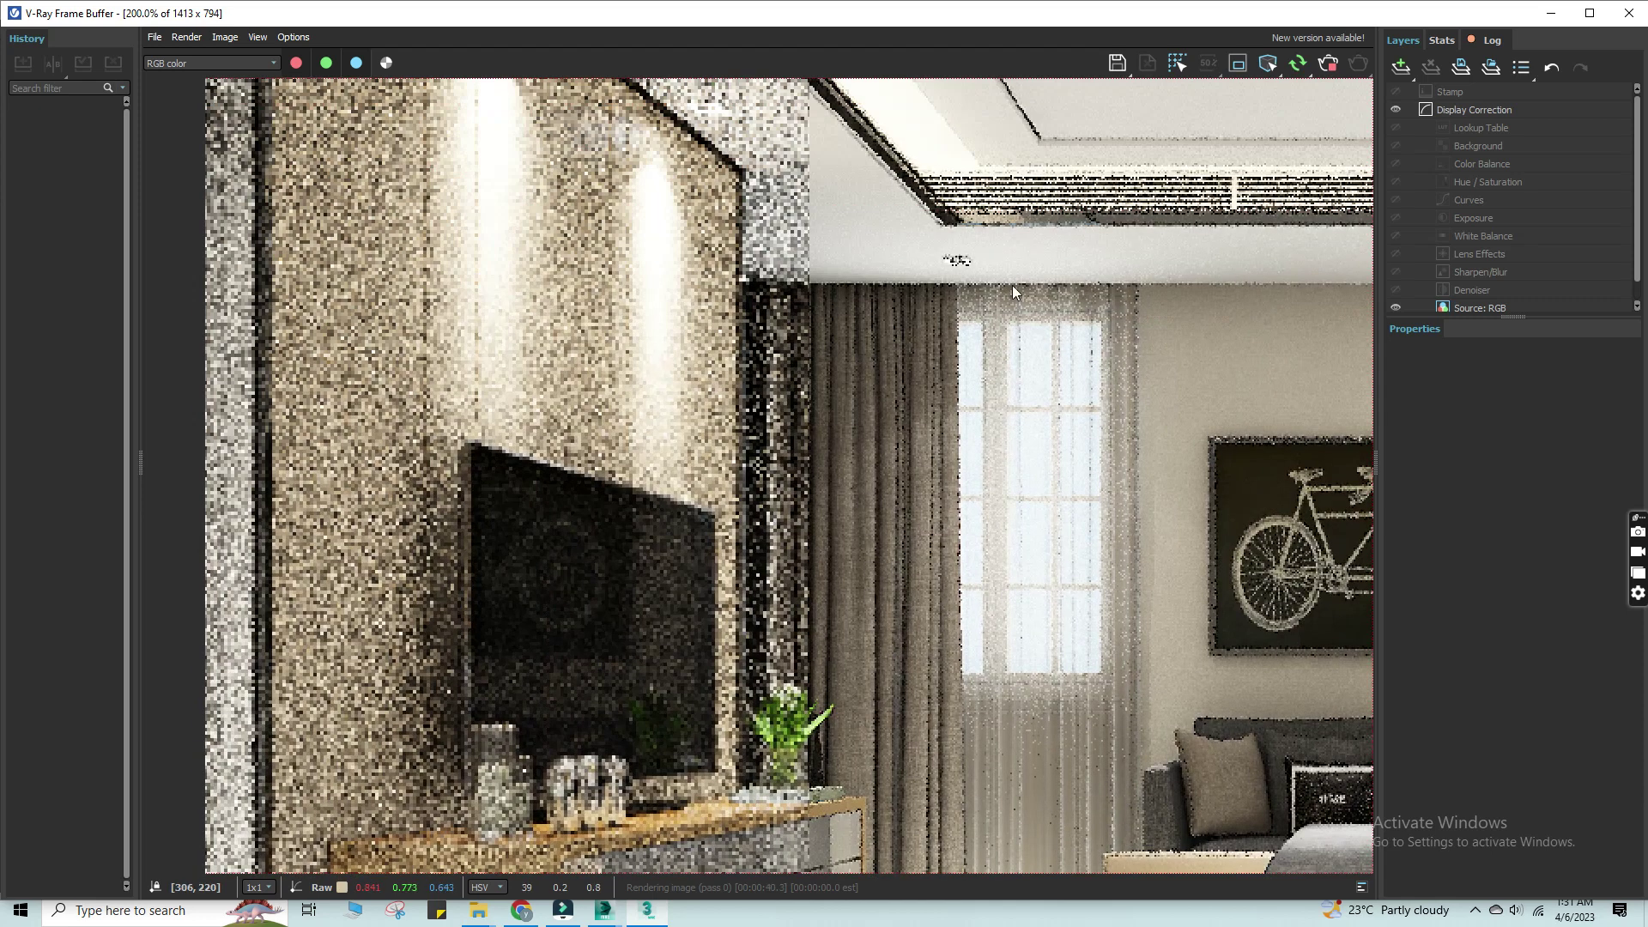
middle_drag(989, 339, 802, 324)
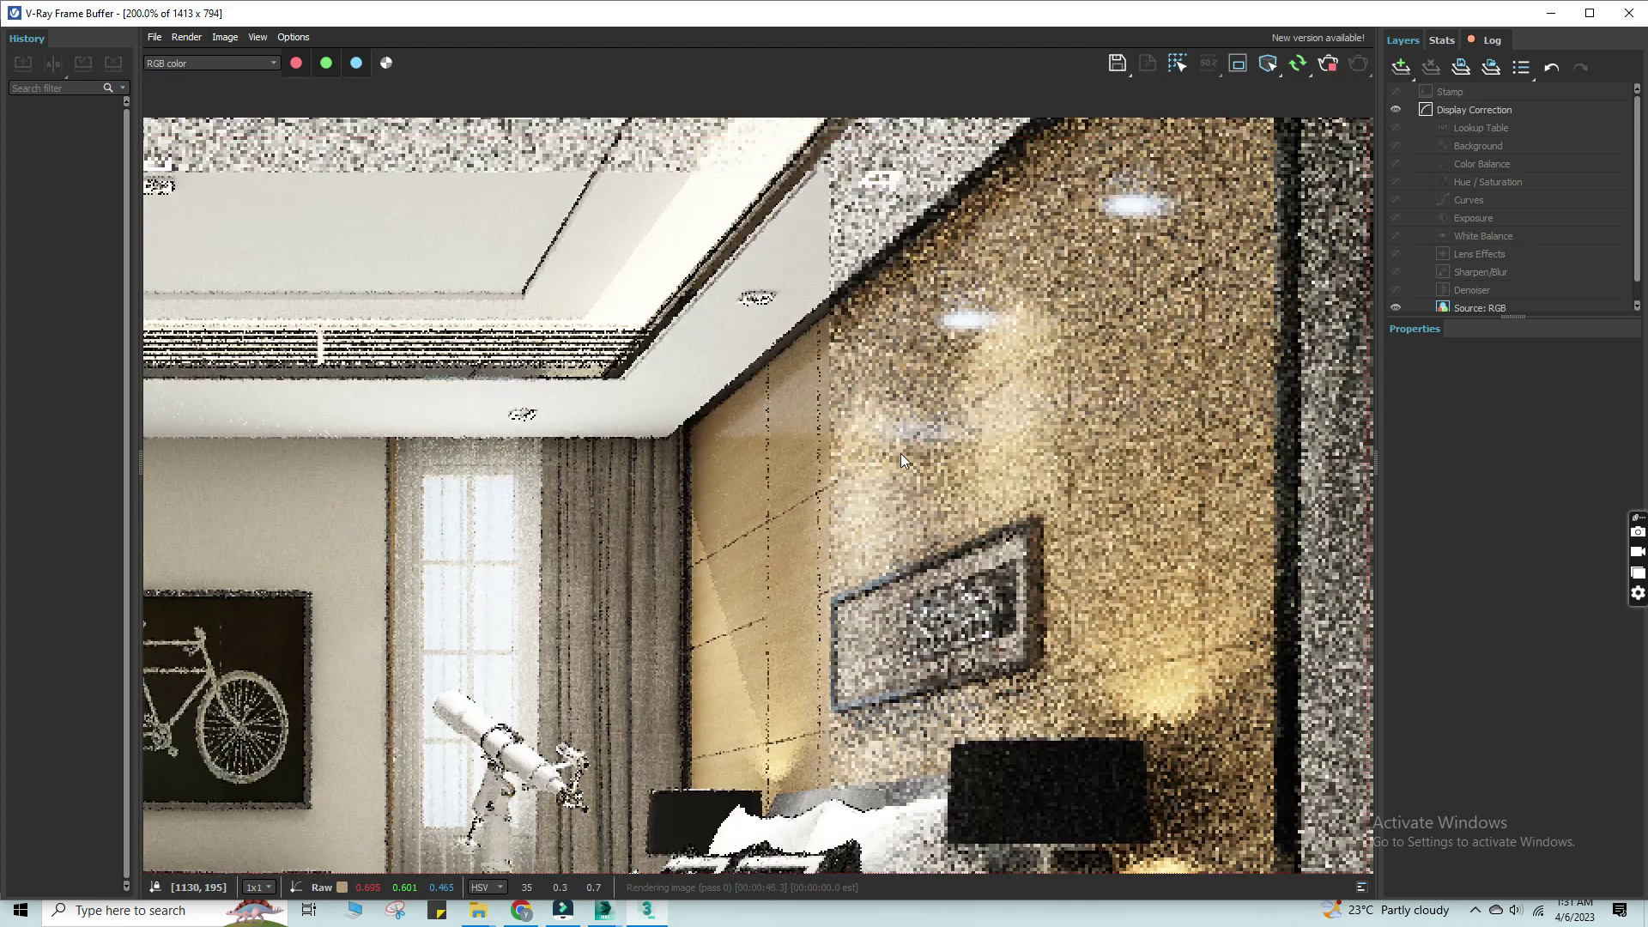
double_click(899, 453)
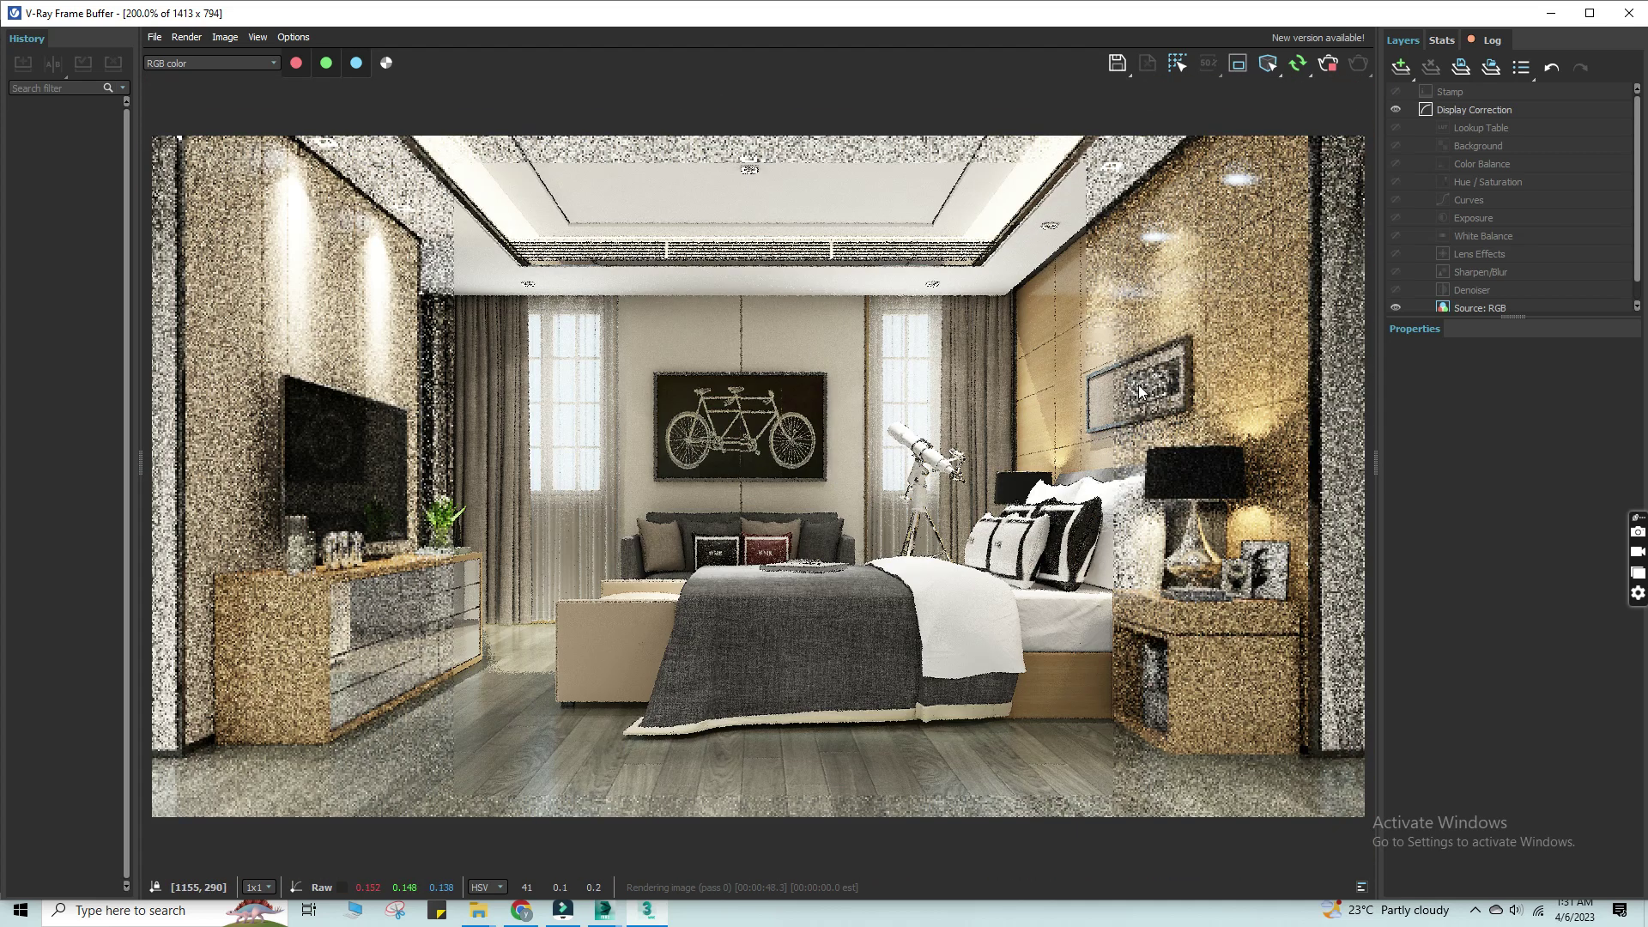
scroll(1141, 438, up, 2)
scroll(979, 446, down, 1)
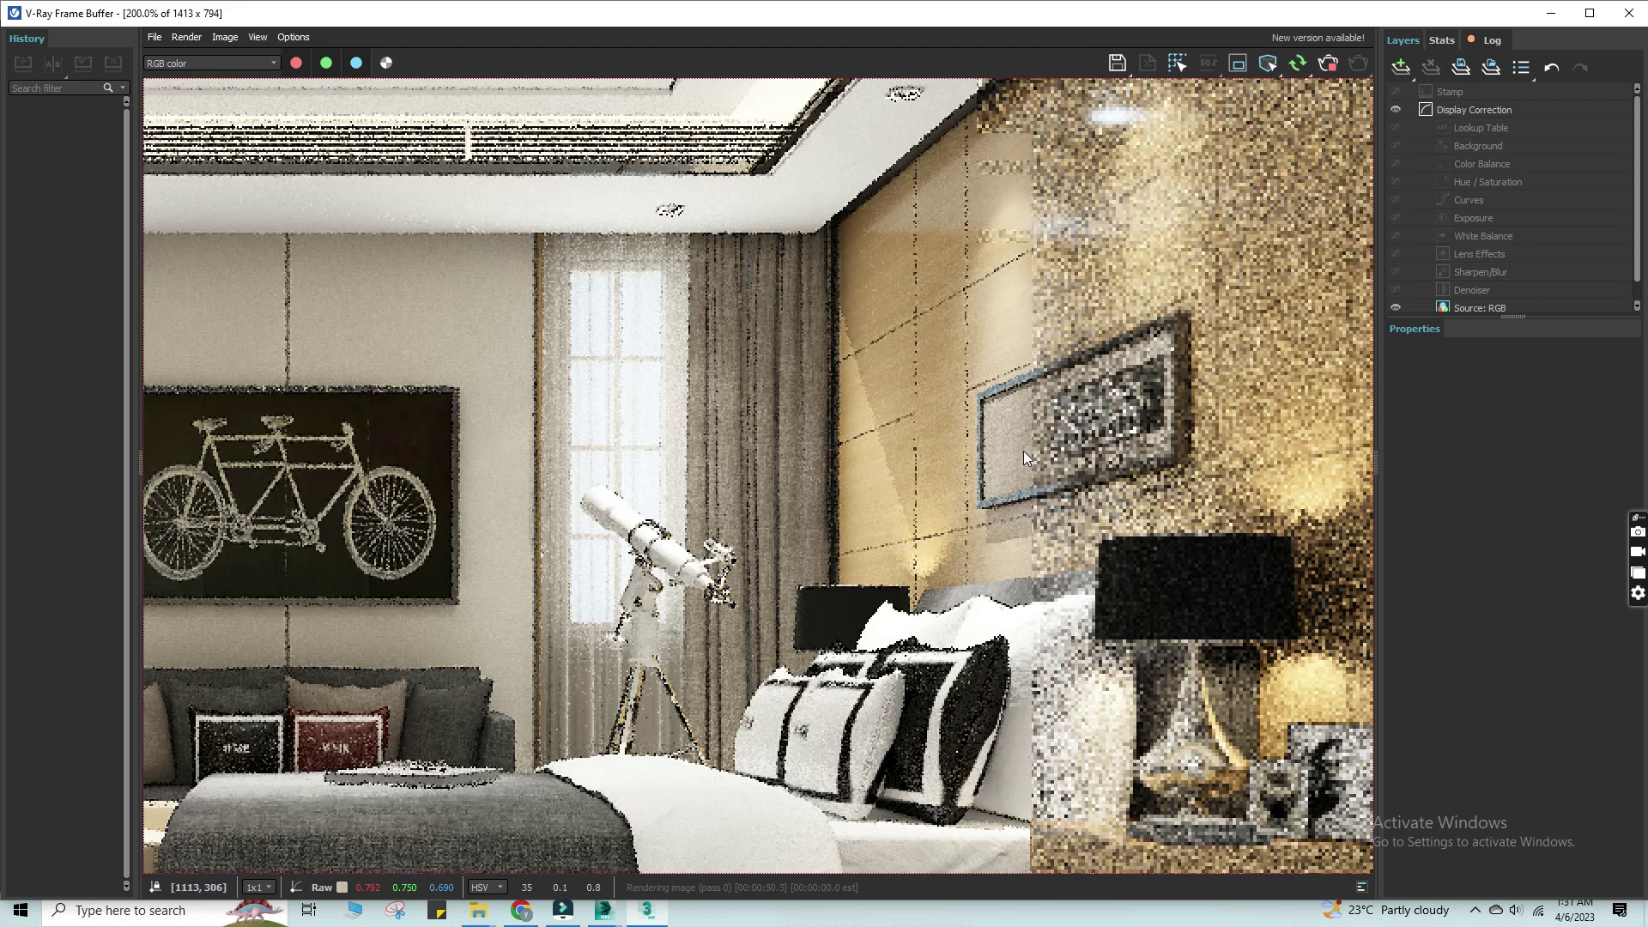
double_click(1032, 319)
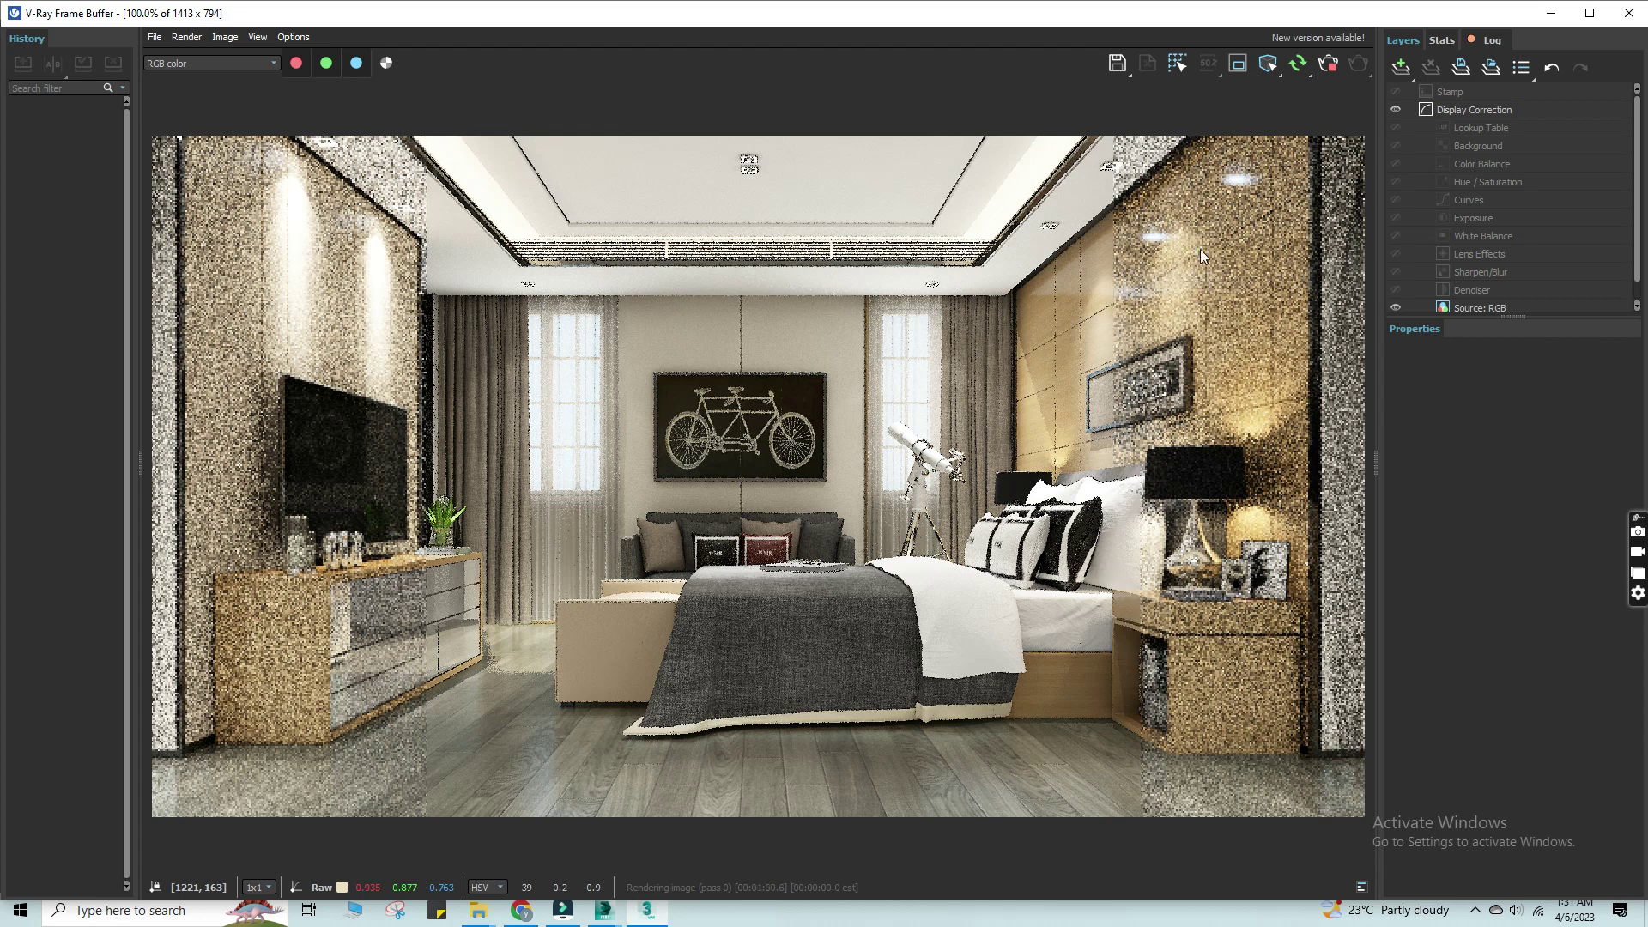
- Turn on region rendering in the V-Ray Frame Buffer
click(1178, 62)
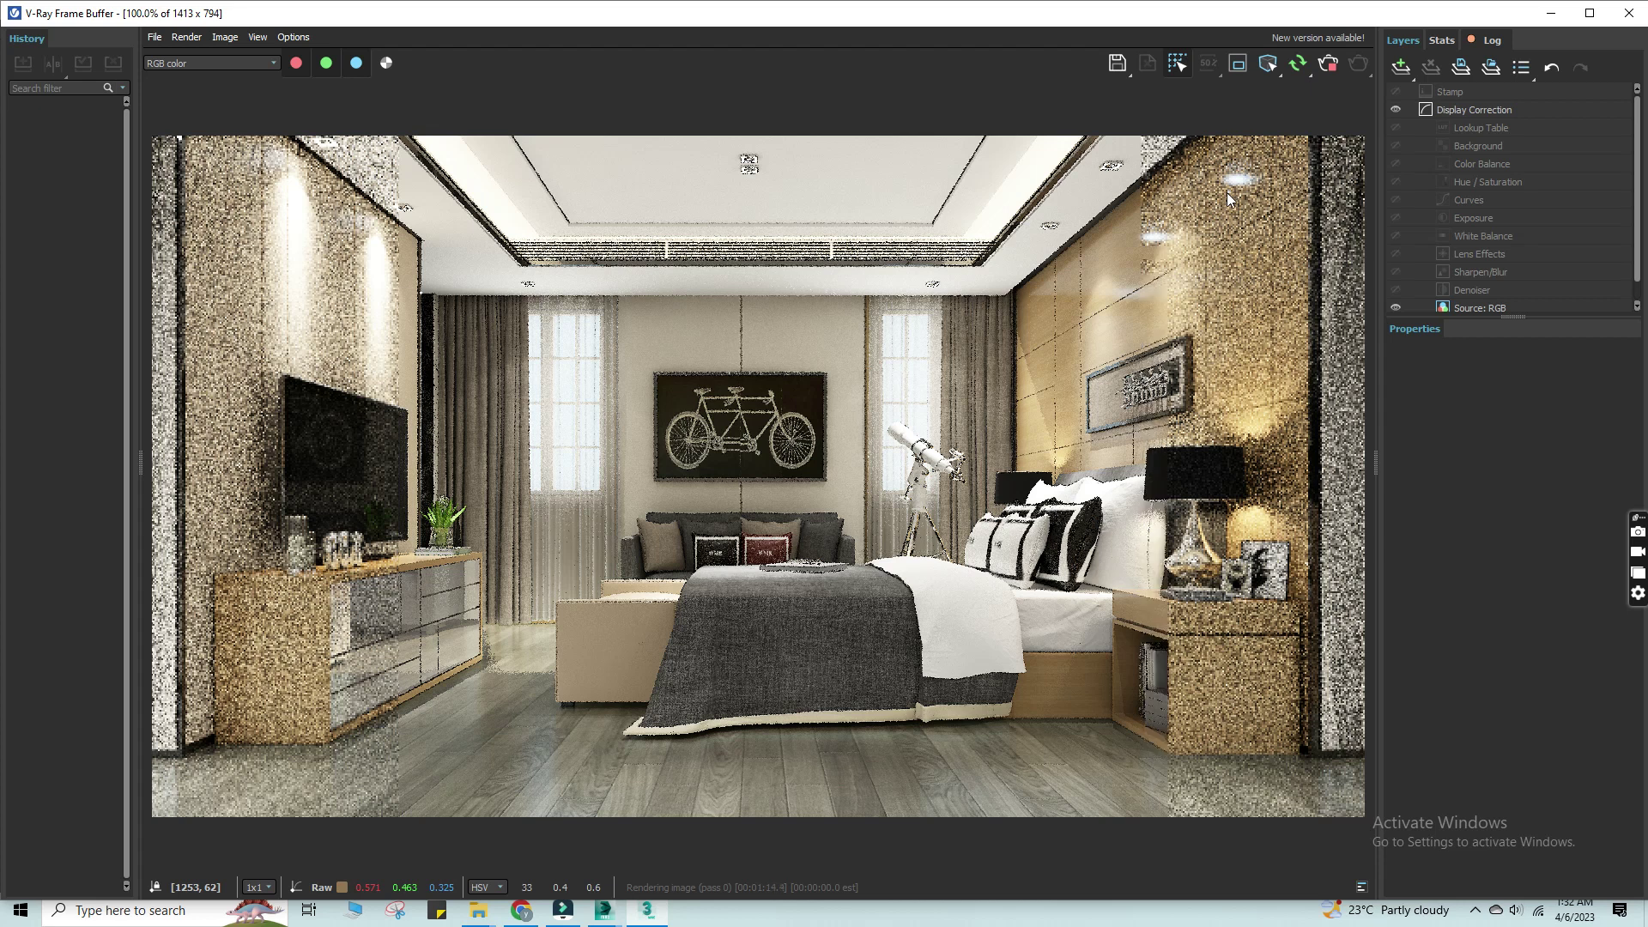
scroll(1157, 225, up, 1)
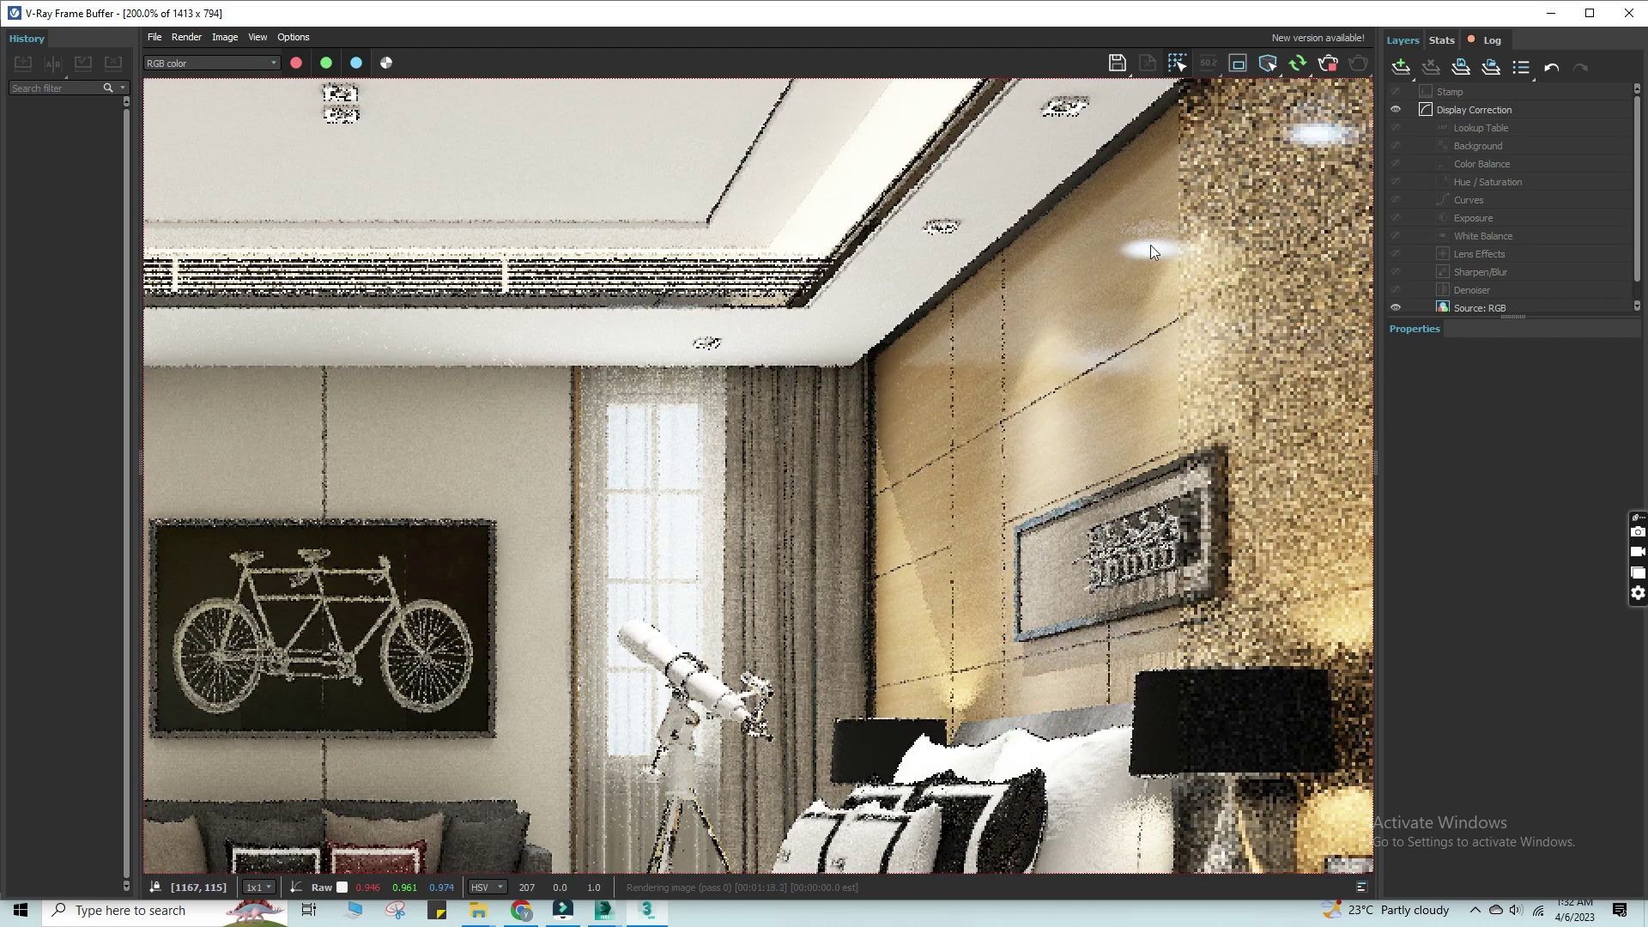
scroll(1111, 384, down, 1)
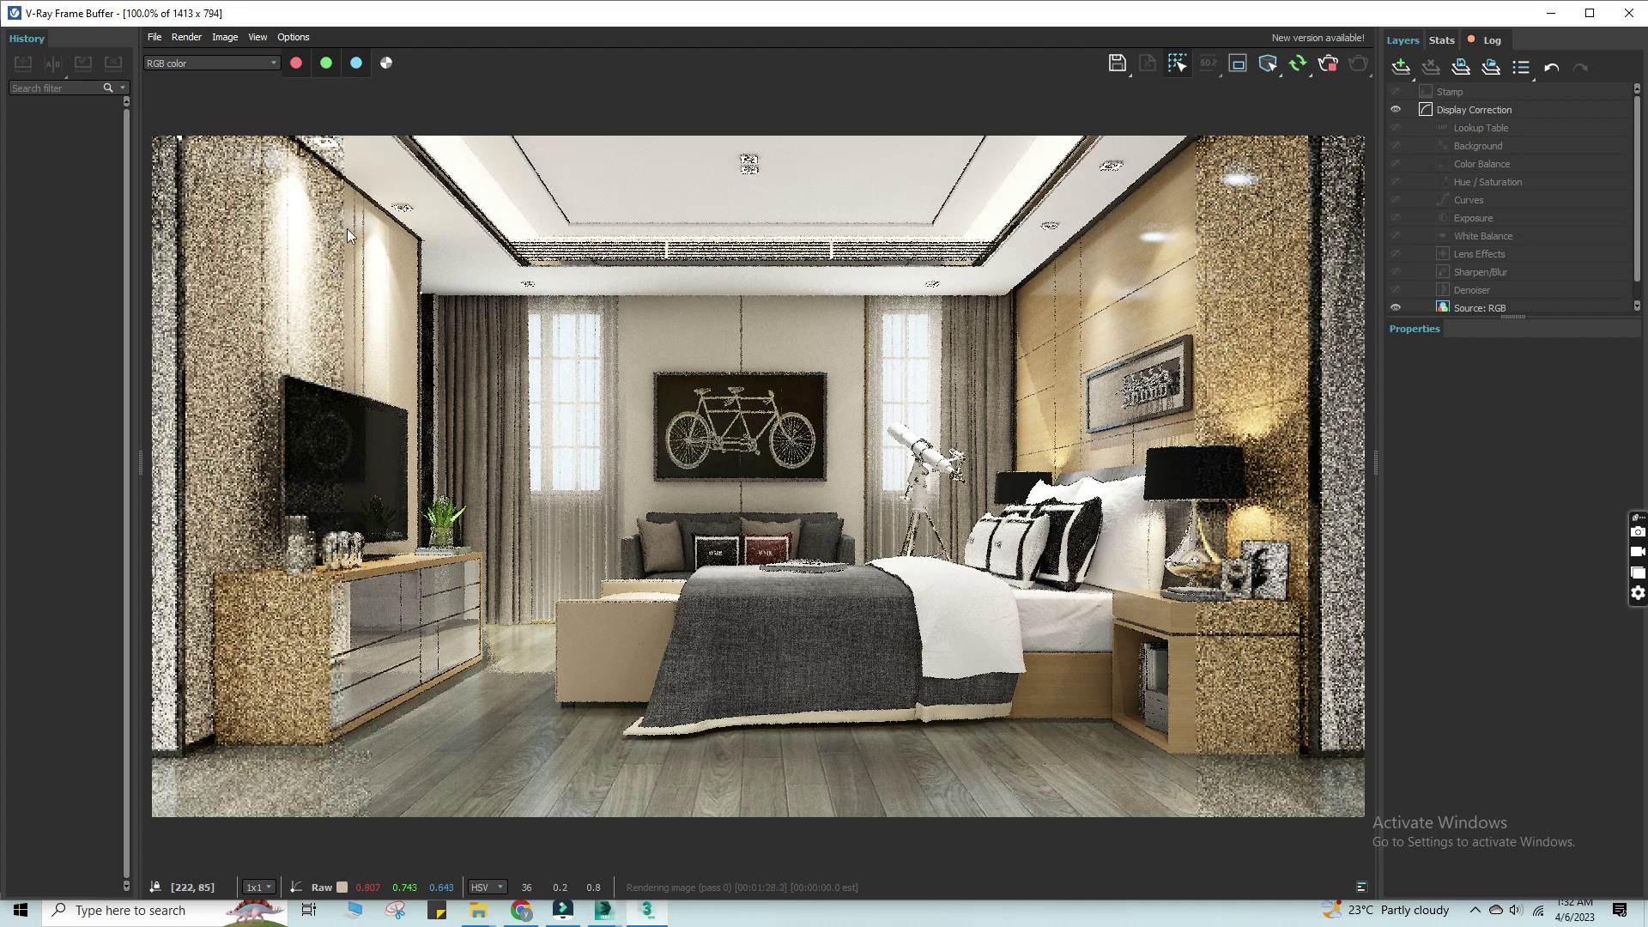
- Restrict selection to Lights and move the two upper-left ceiling lights to the right along X
click(1552, 14)
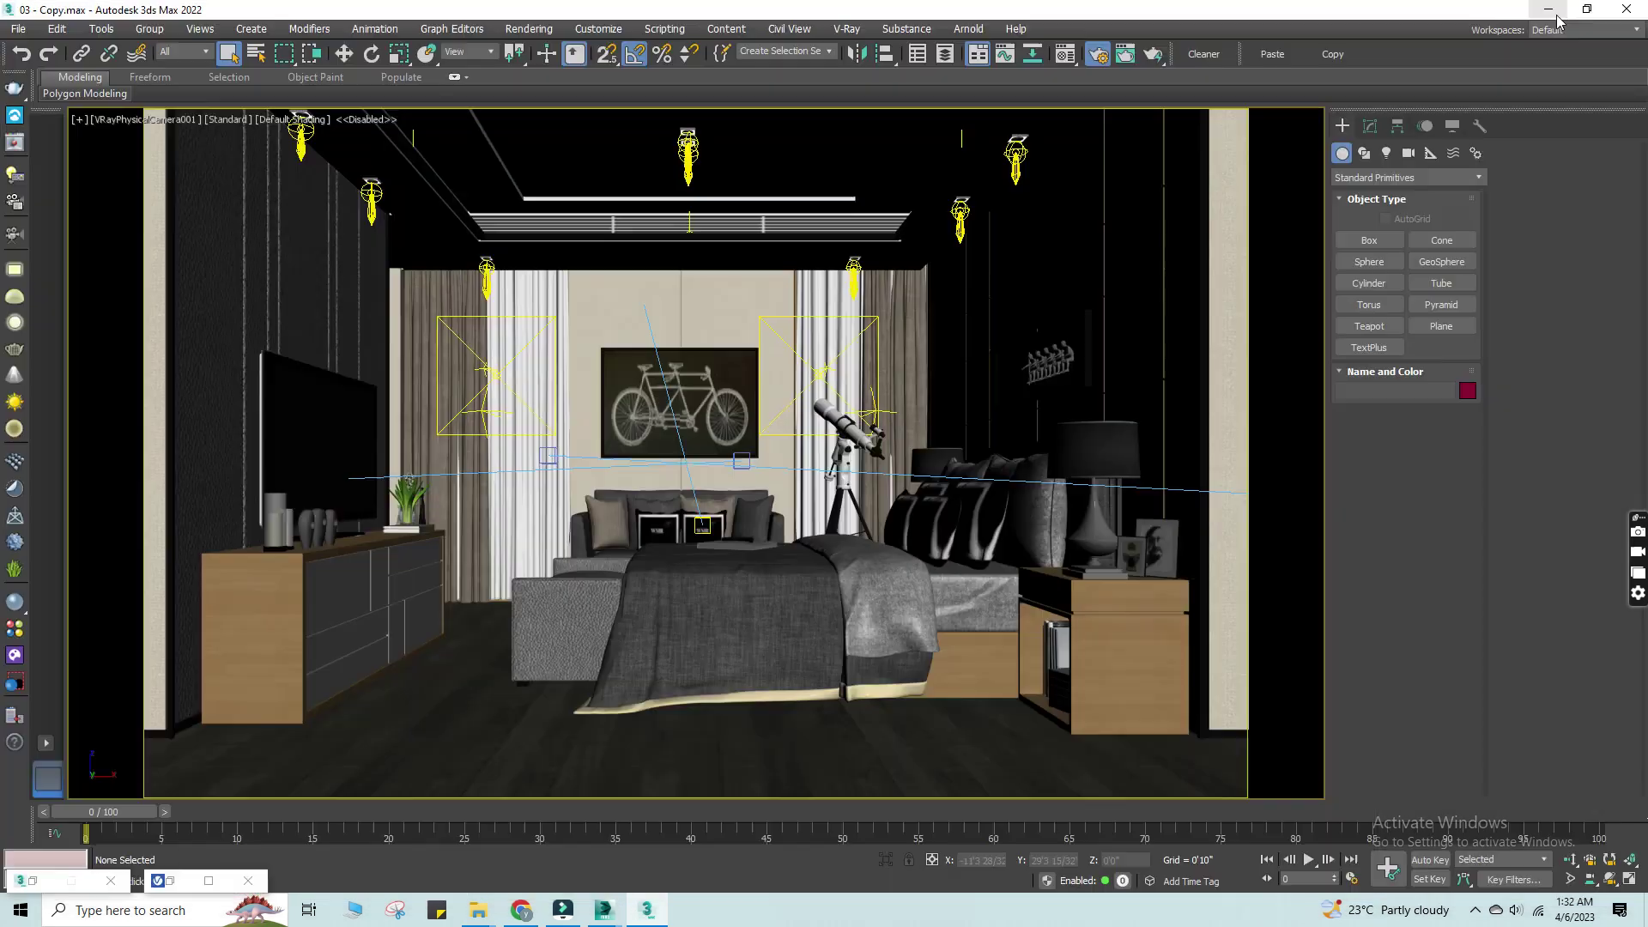
click(187, 53)
click(169, 100)
click(301, 138)
ctrl+click(371, 200)
key(w)
drag(390, 170, 436, 170)
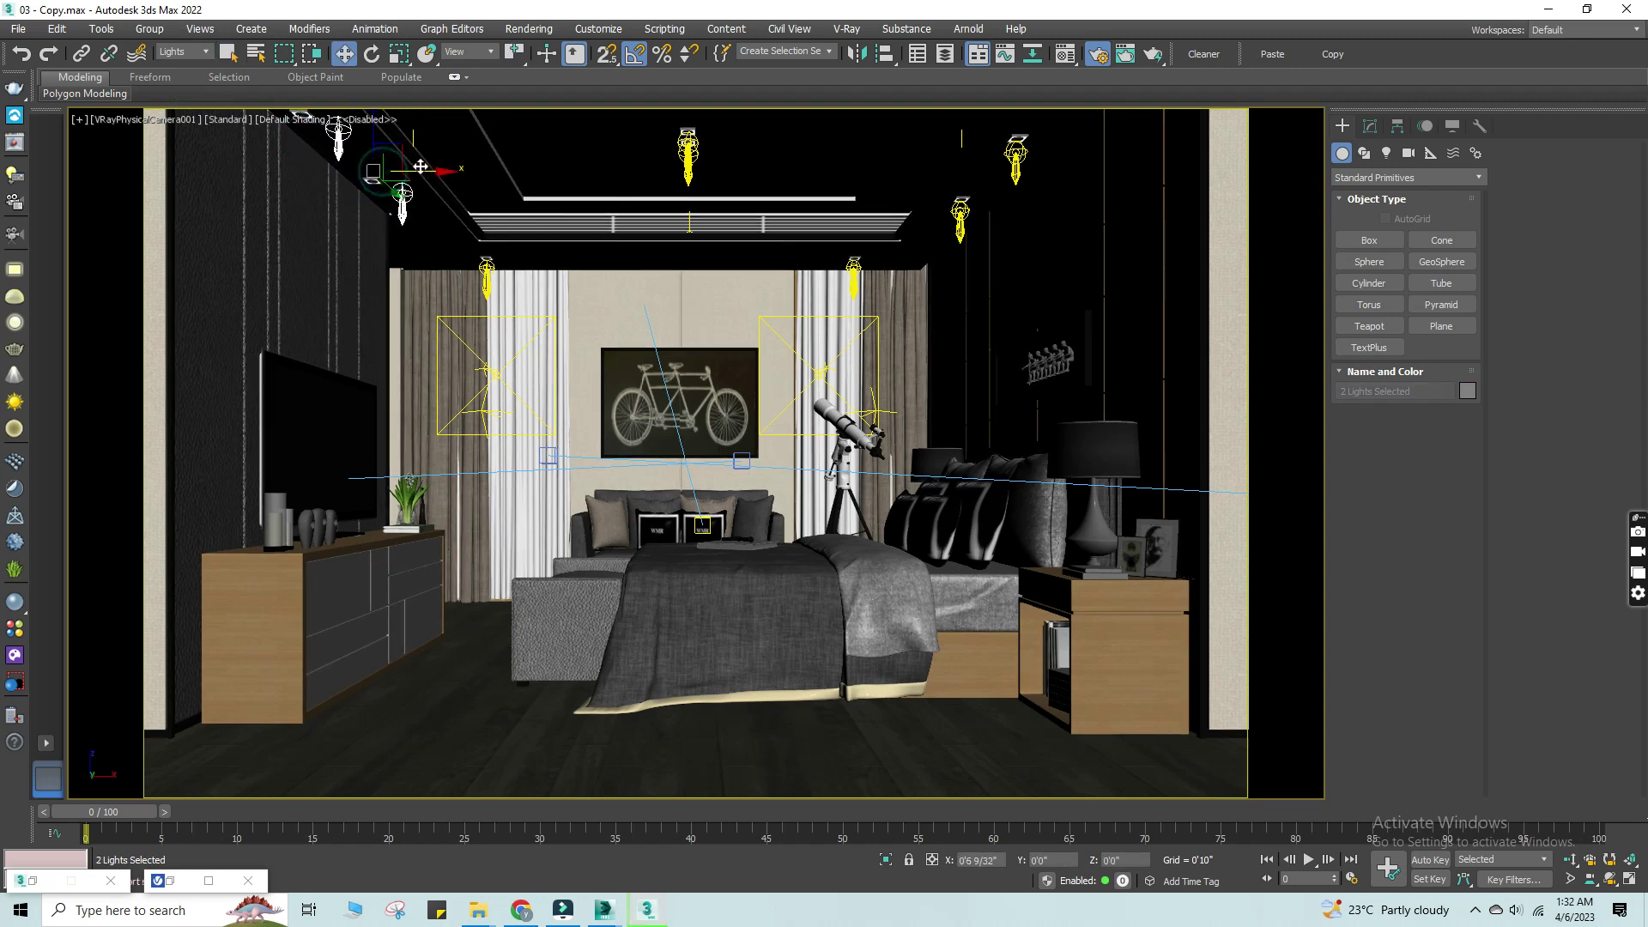
- Review the top-right VRayIES011 light's parameters in Modify, glance at the frame buffer, and deselect all
click(1015, 161)
click(1373, 128)
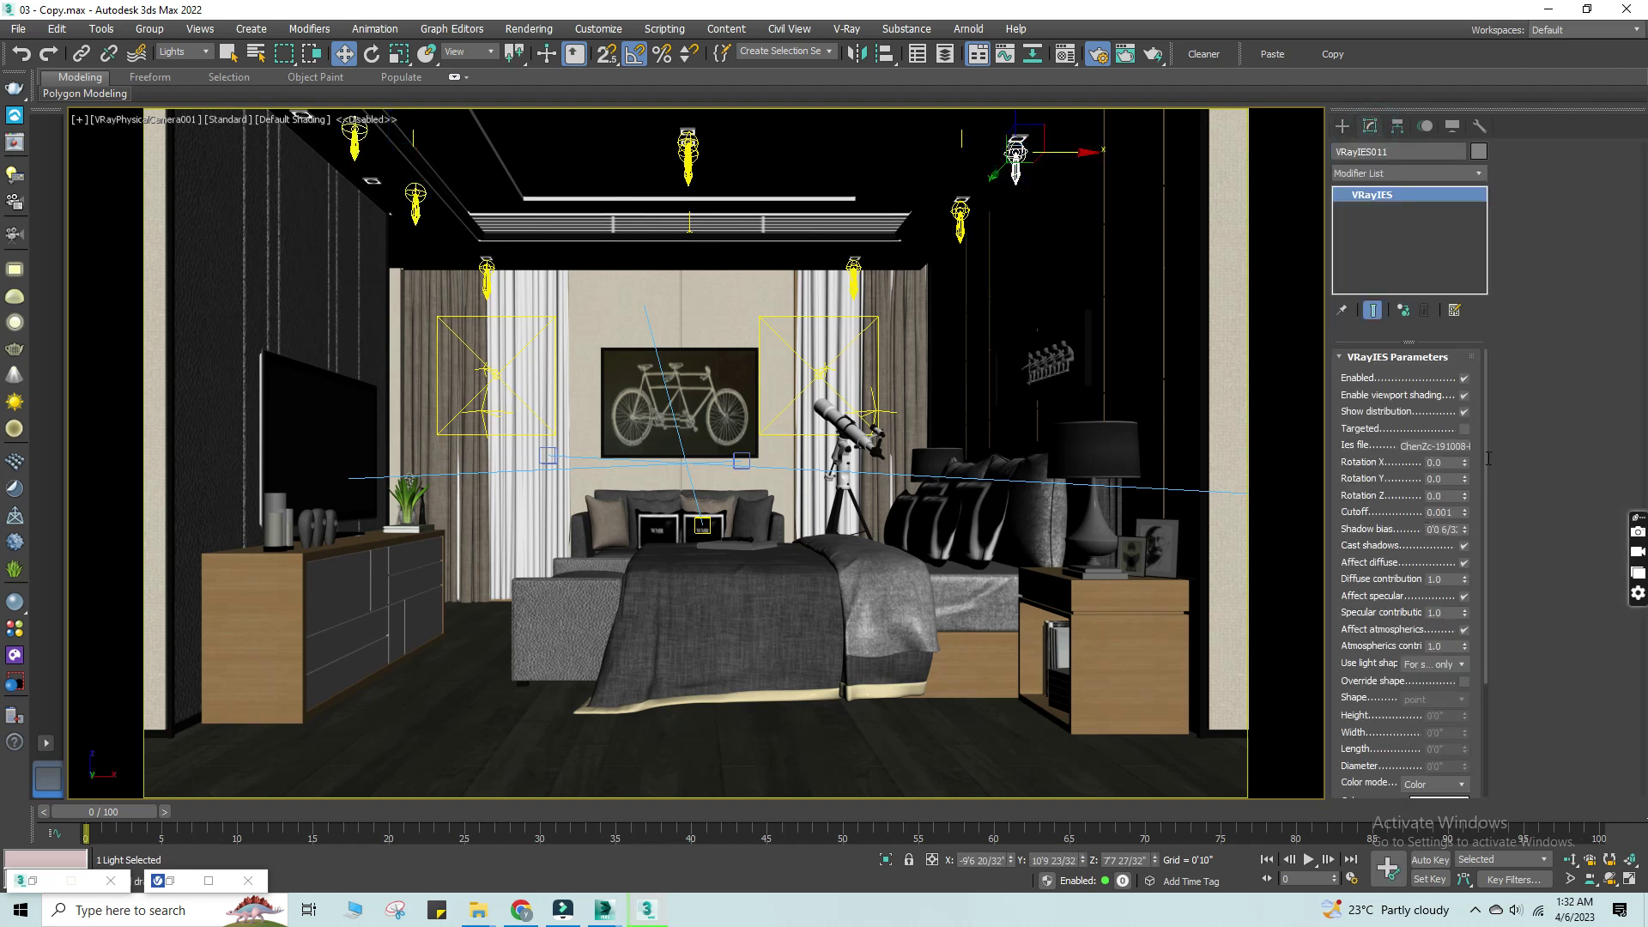
drag(1485, 429, 1477, 606)
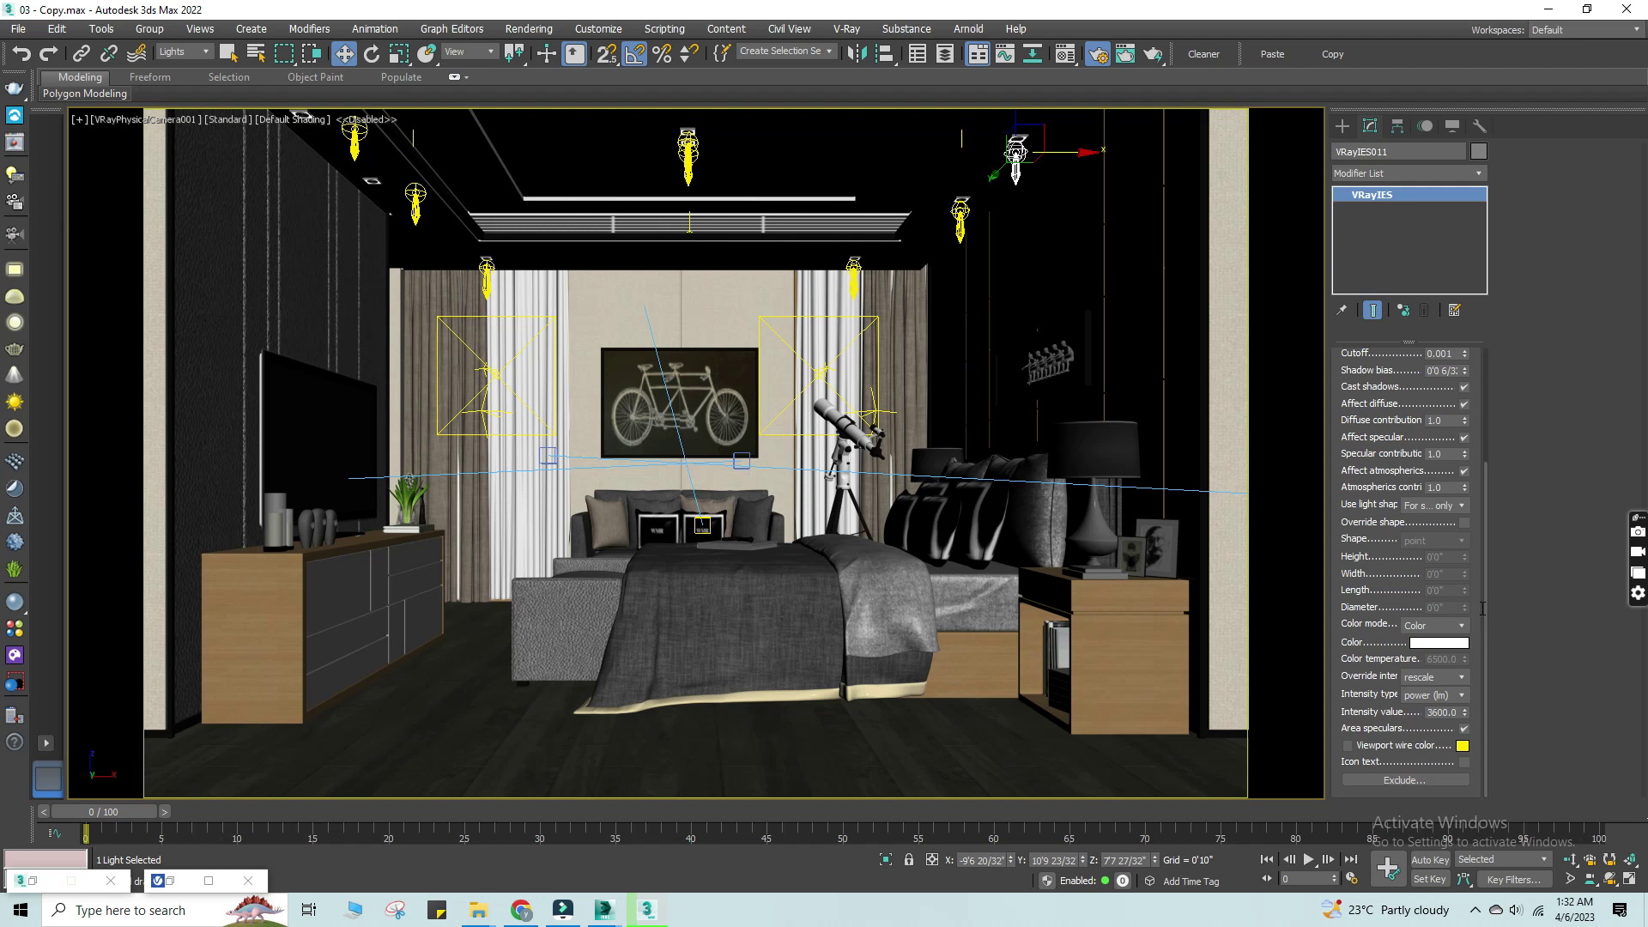
drag(1482, 608, 1506, 343)
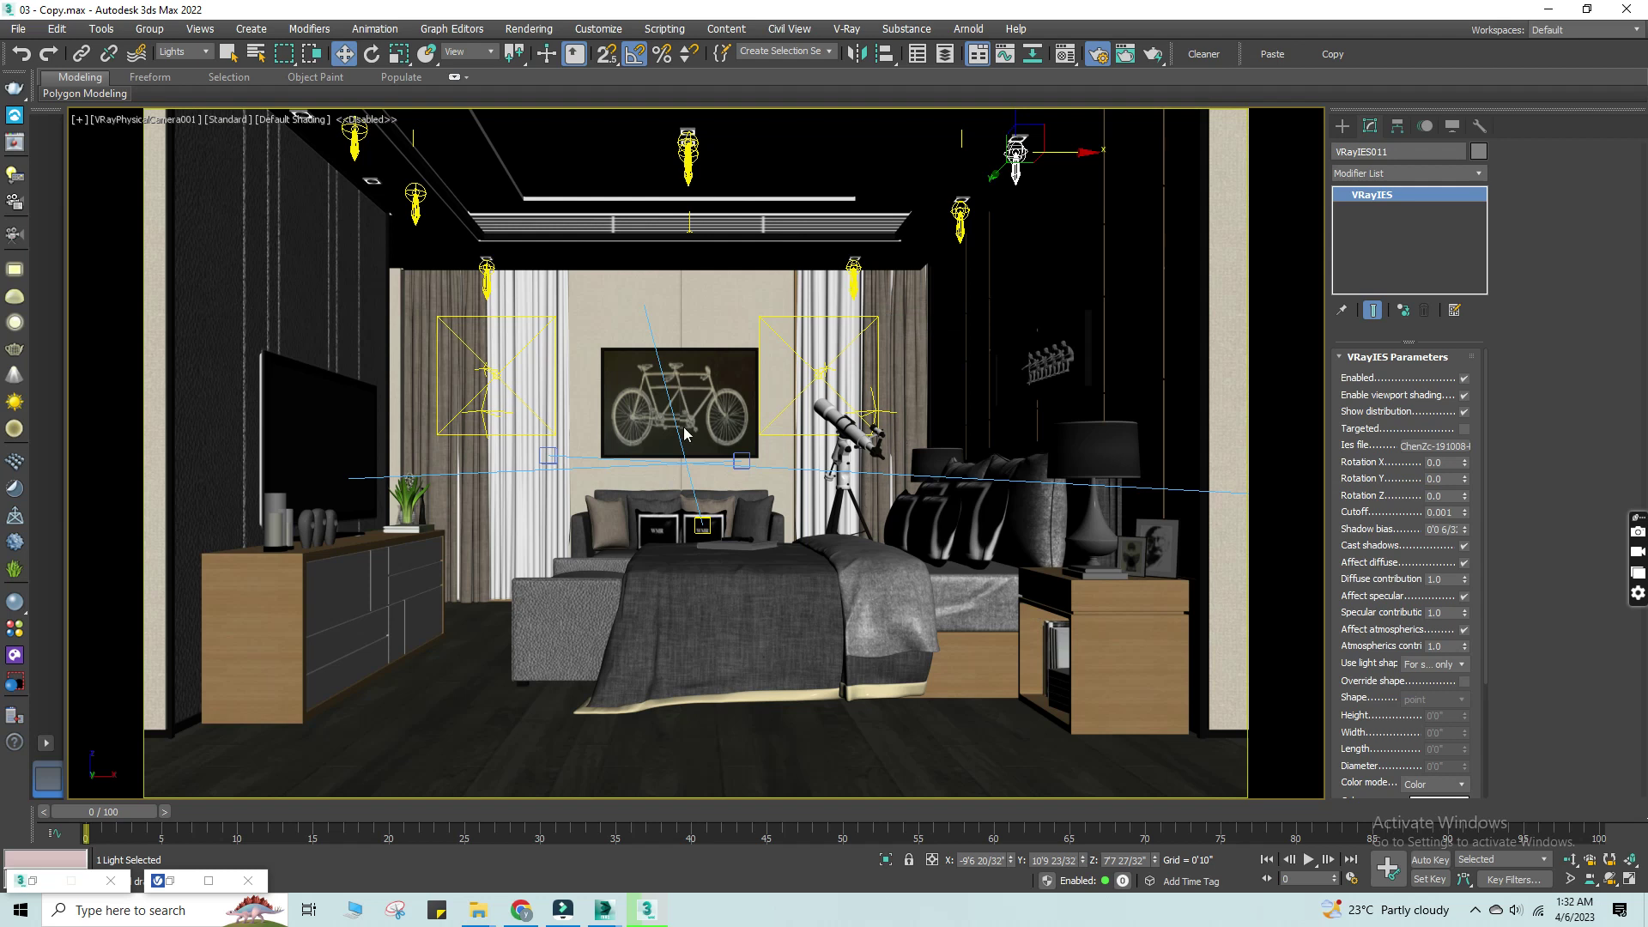
right_click(732, 298)
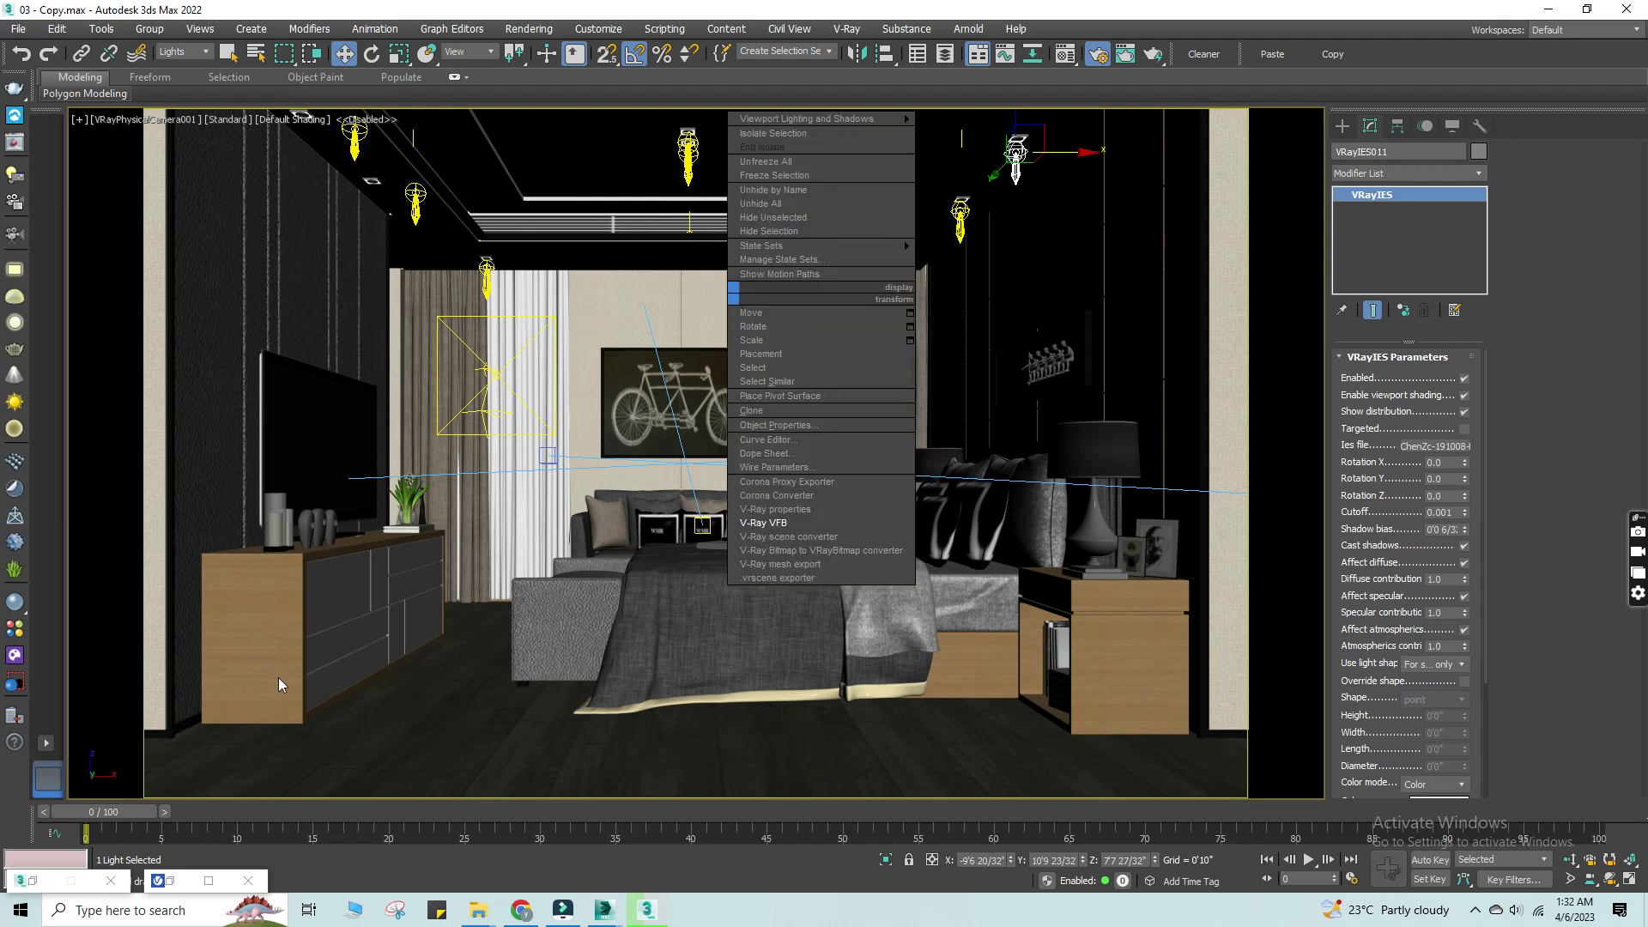
click(165, 884)
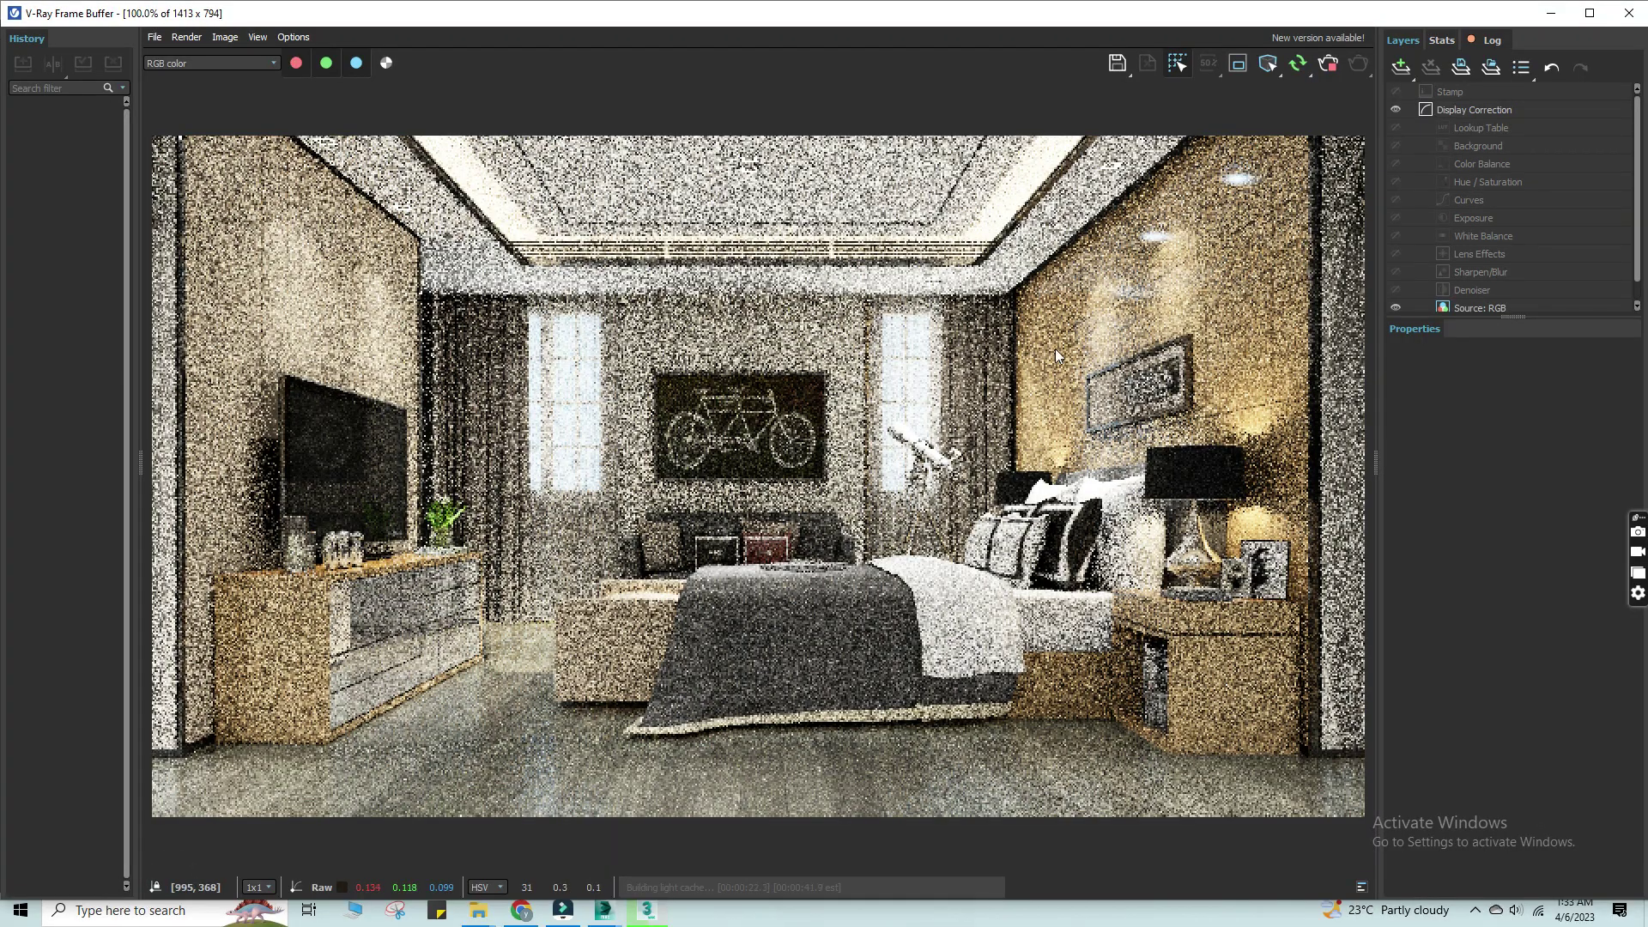
click(1550, 13)
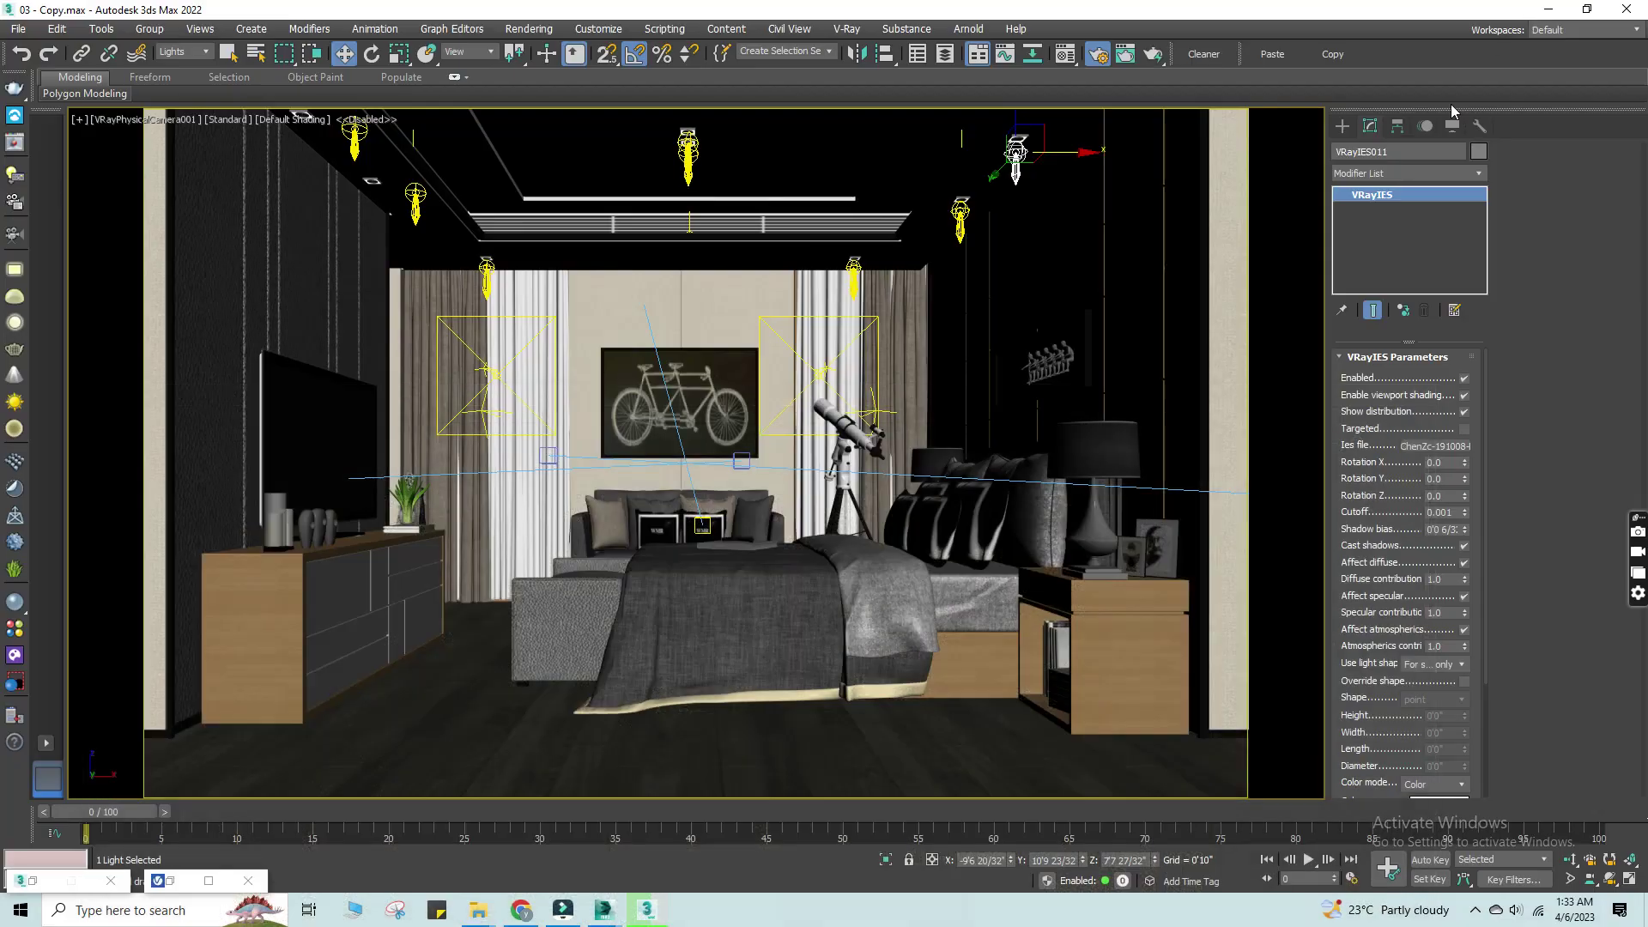
click(1144, 300)
- Jump to the last frame, step back one, select the right-hand plane light, and open the Material Editor
key(End)
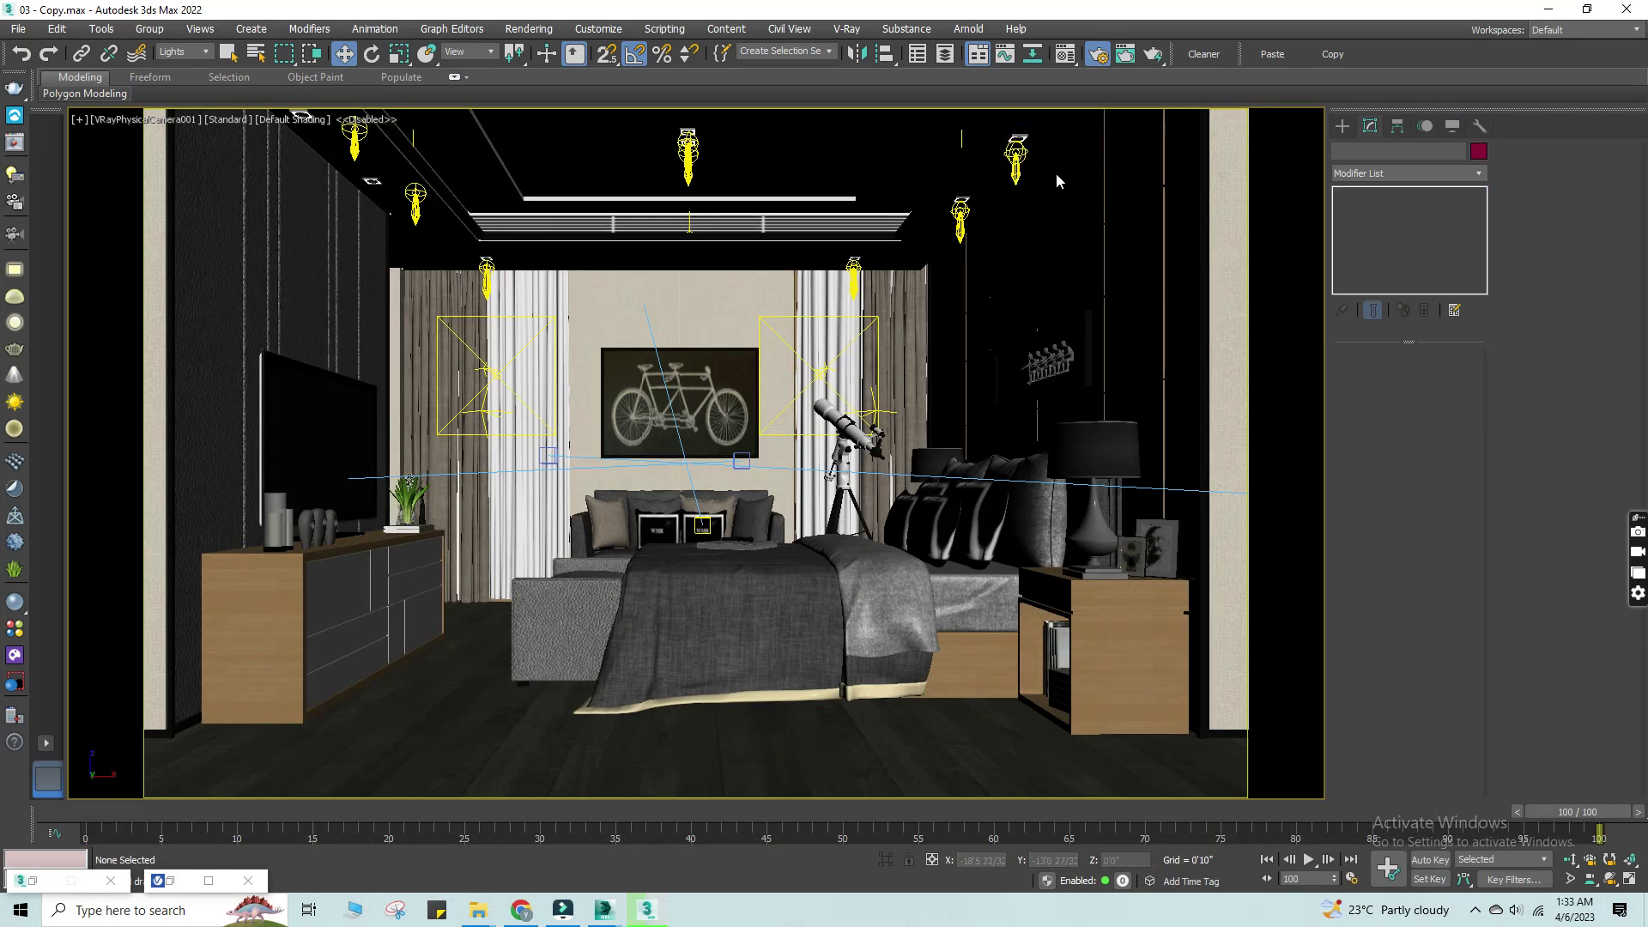
click(833, 316)
key(comma)
click(1065, 53)
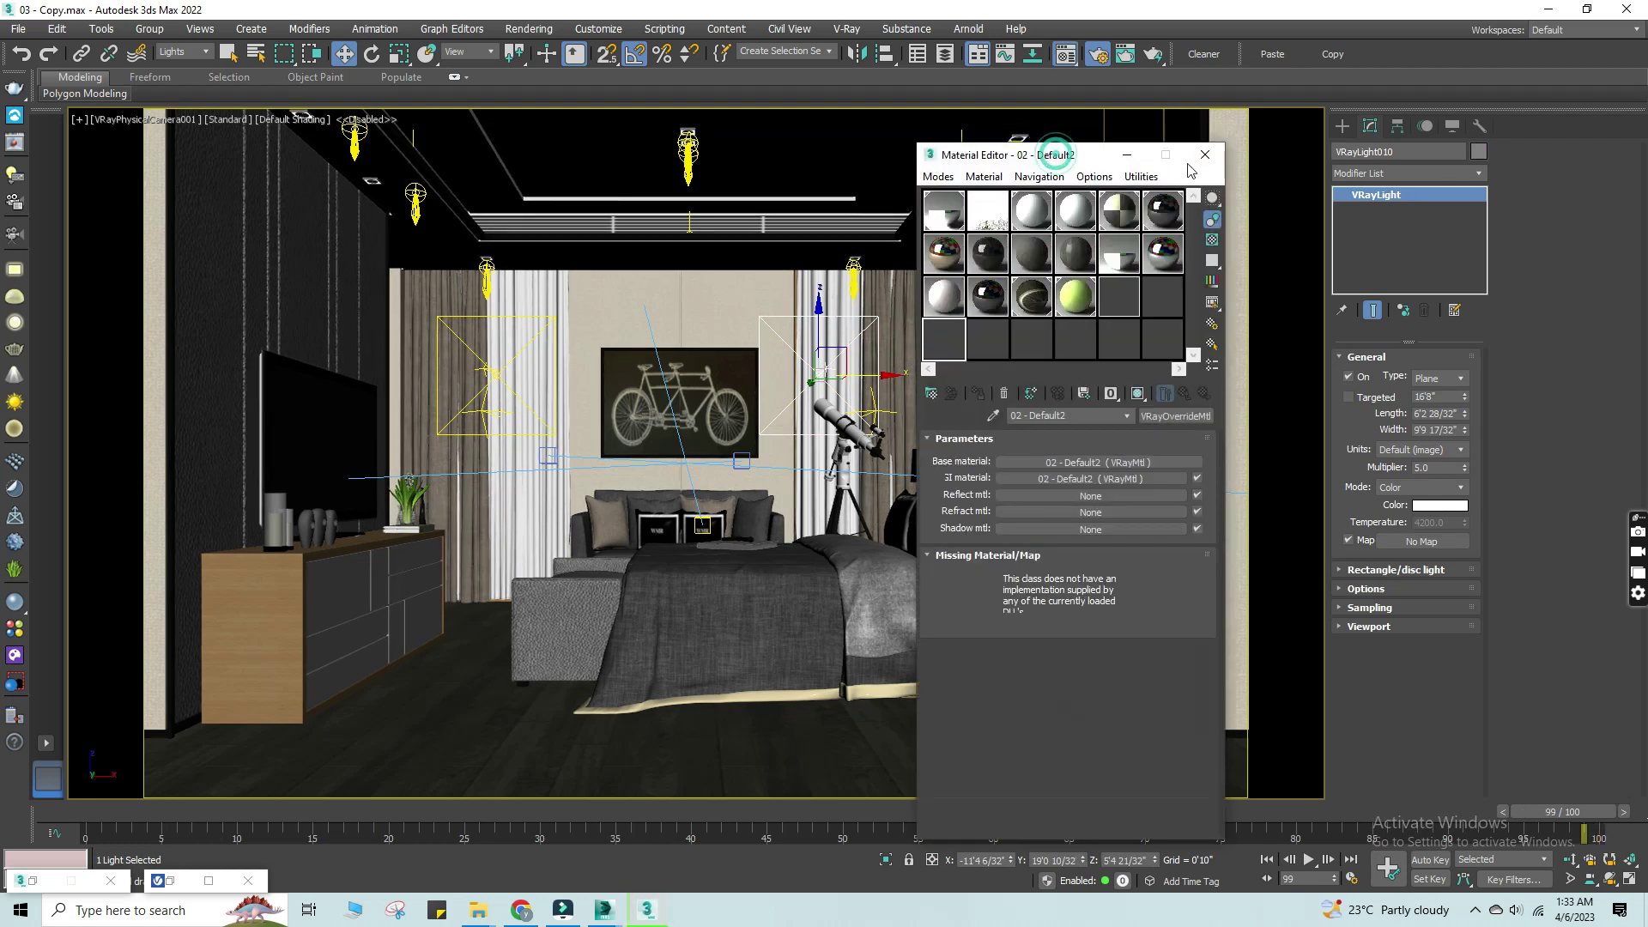
drag(1054, 157, 1187, 166)
click(1294, 347)
click(1123, 425)
- Pick the 15-Default material from the scene and set its base Reflect Glossiness to 0.75
click(199, 53)
click(233, 79)
click(1013, 271)
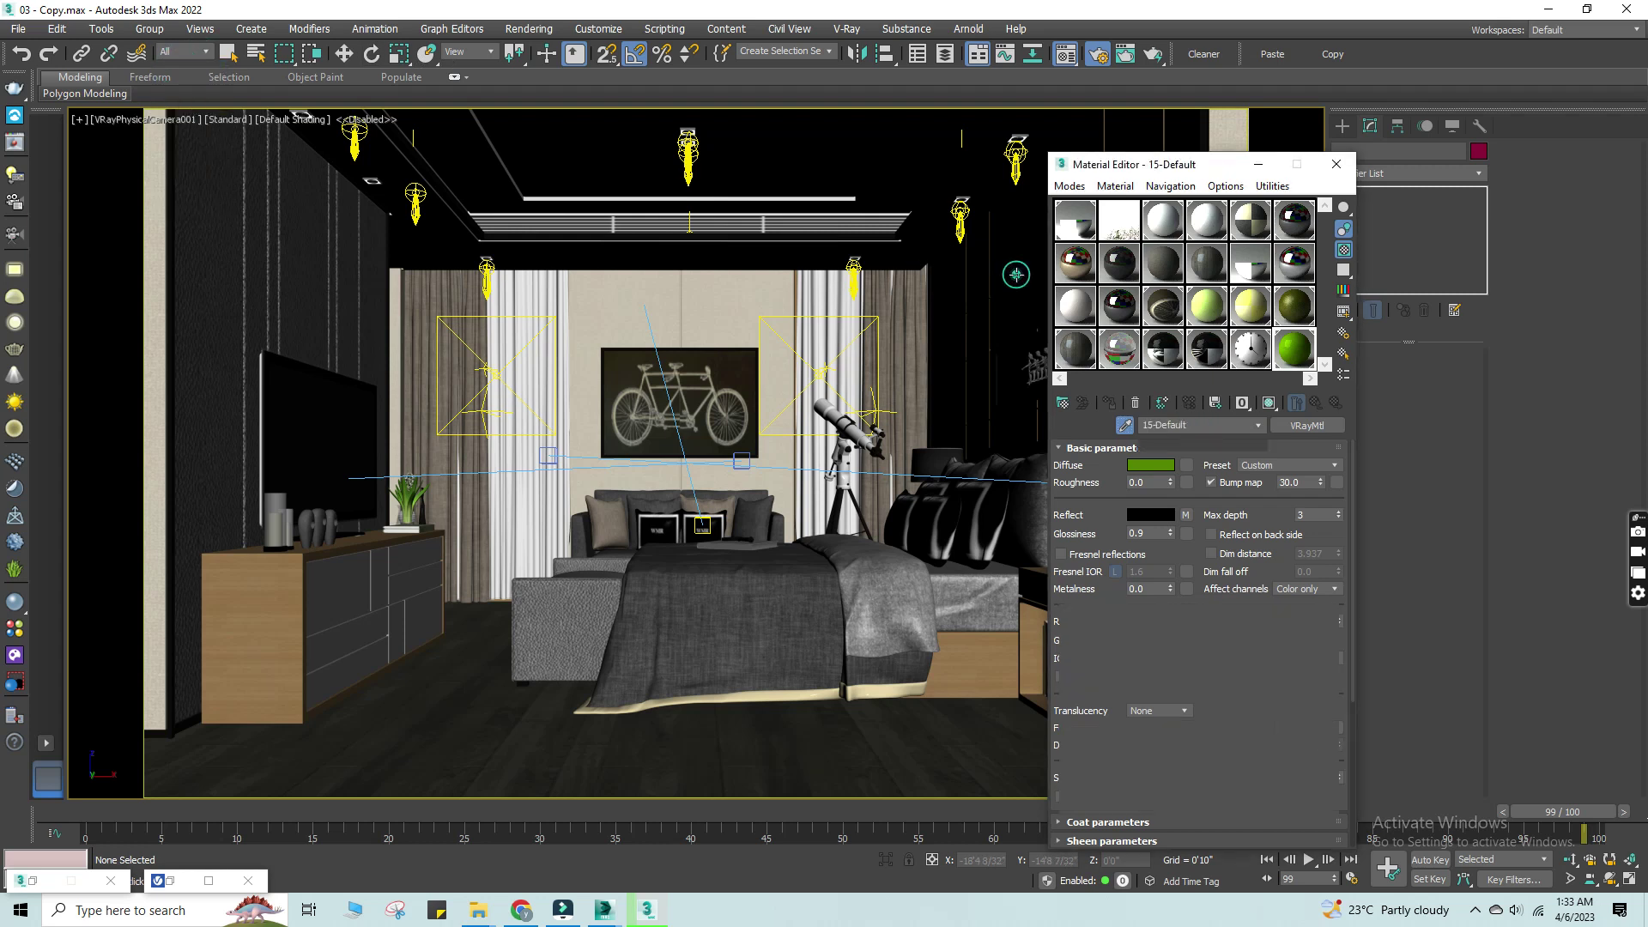
click(1233, 472)
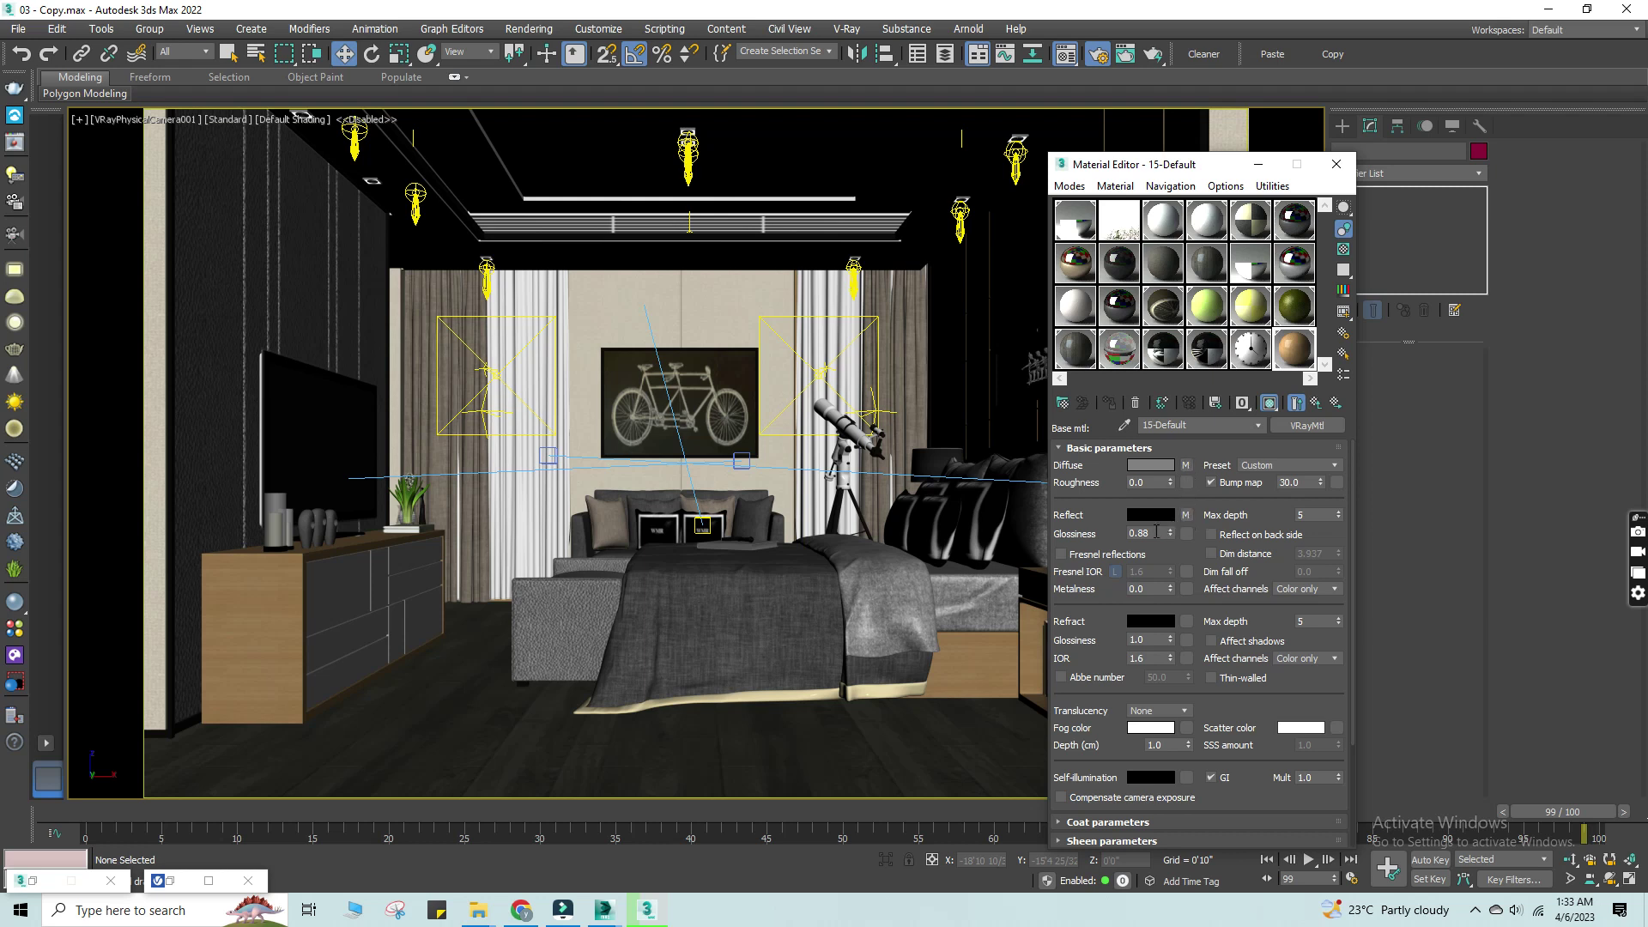
drag(1148, 533, 1129, 534)
key(Return)
click(1258, 164)
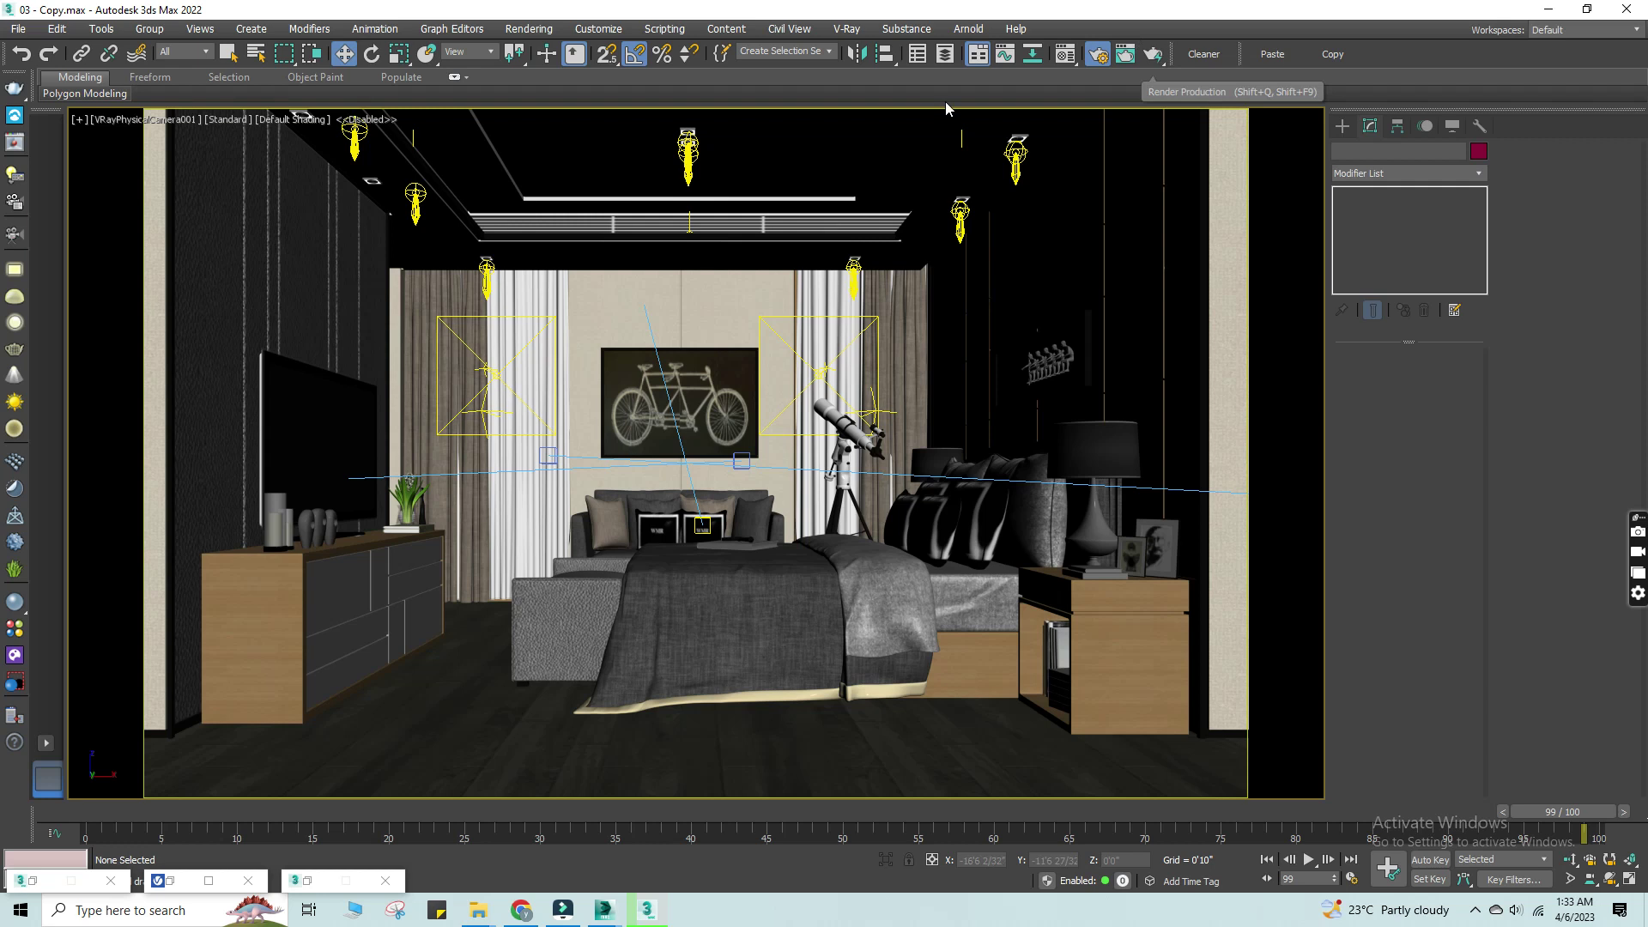
click(177, 891)
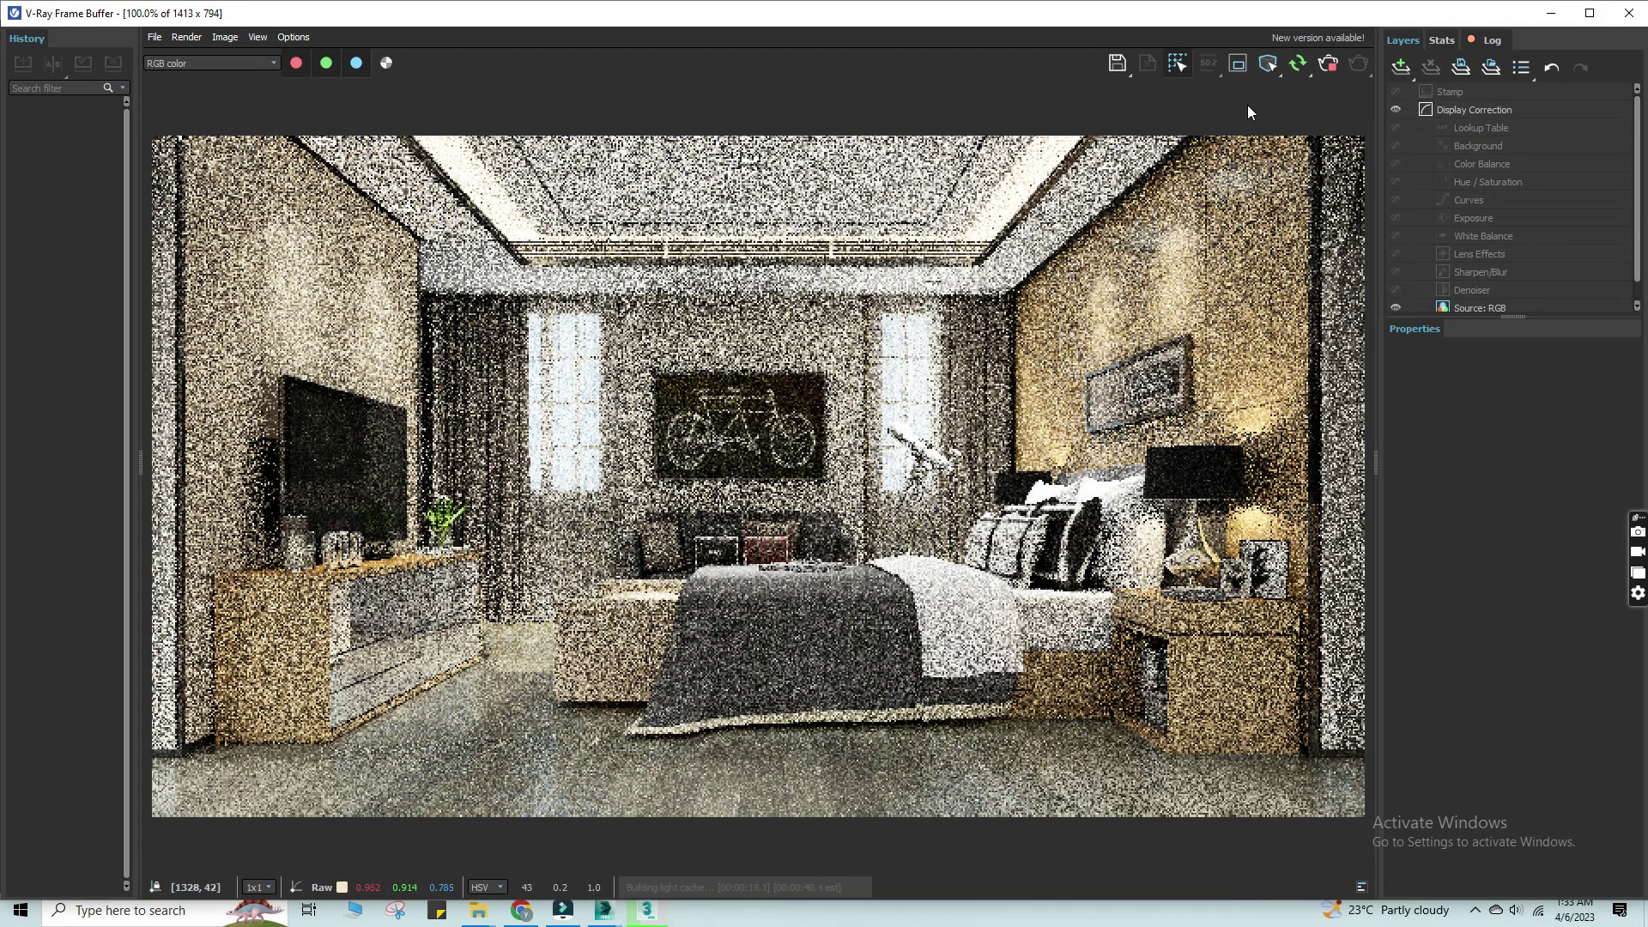
- Stop the running render and start a fresh 2000x1125 render of the bedroom
click(1330, 64)
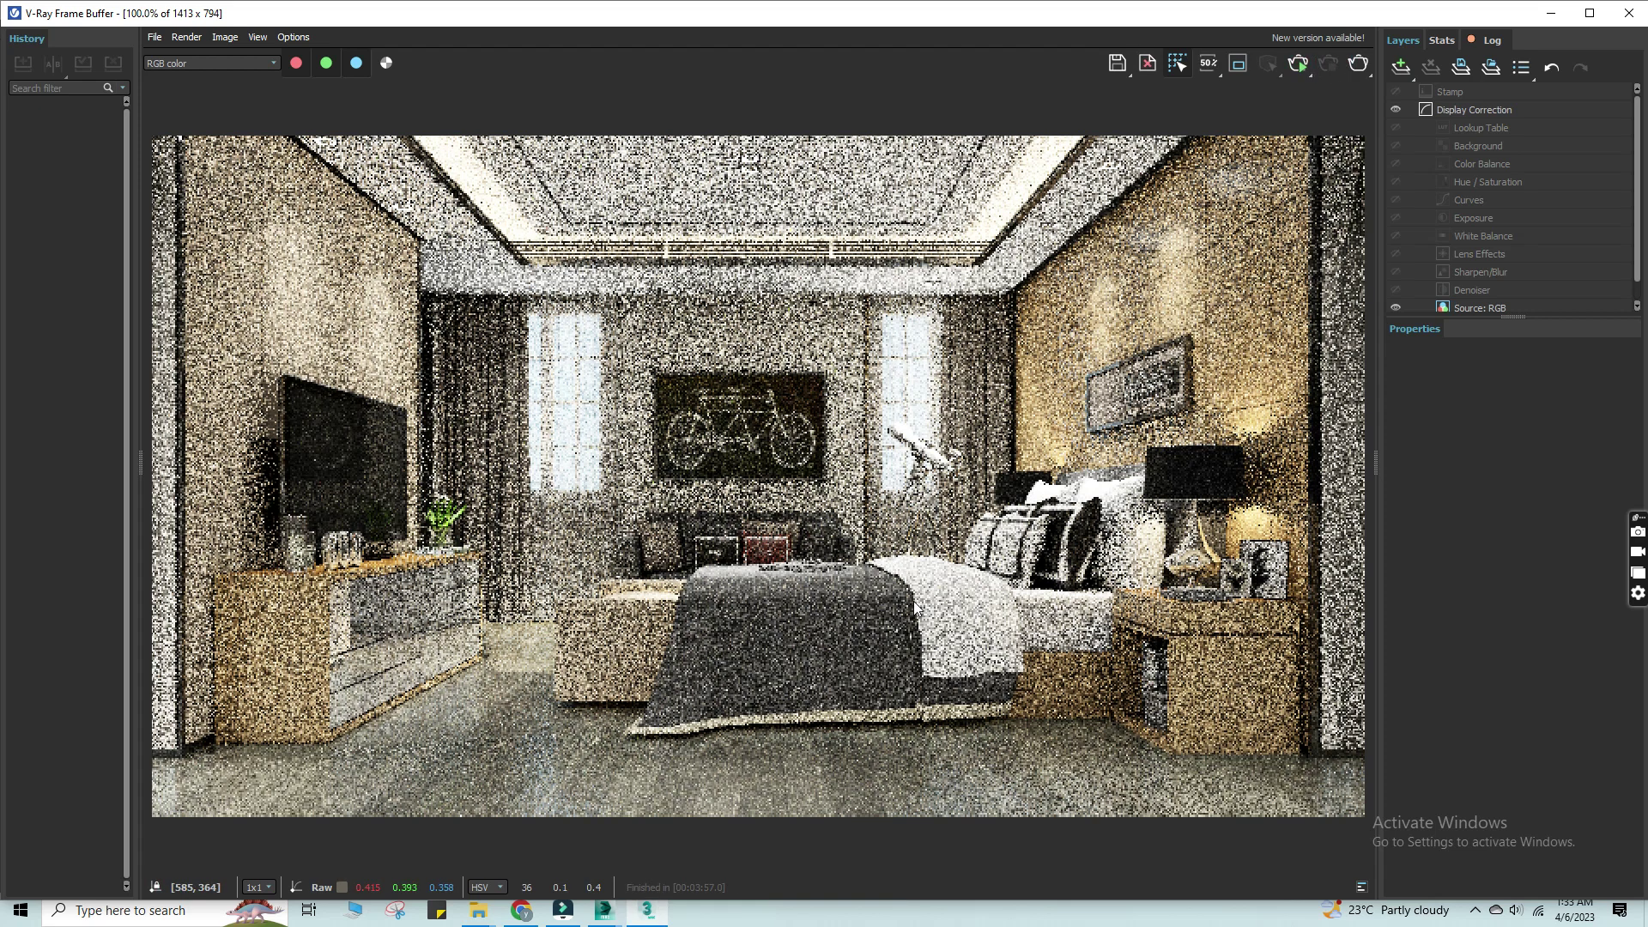
click(1359, 65)
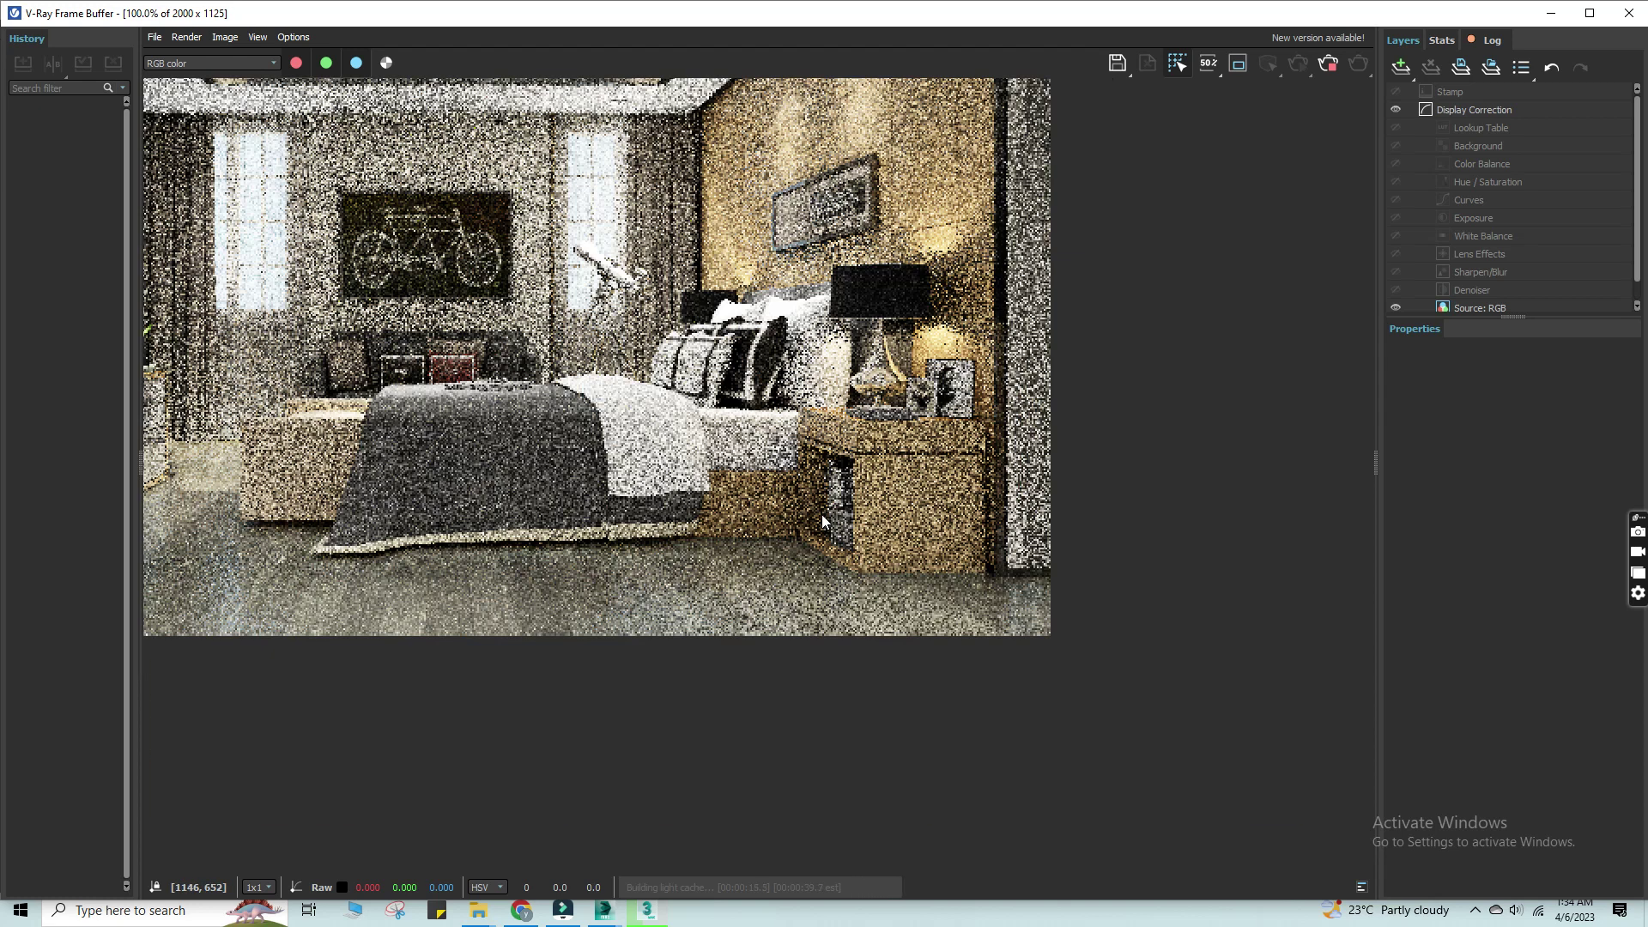
scroll(825, 546, down, 2)
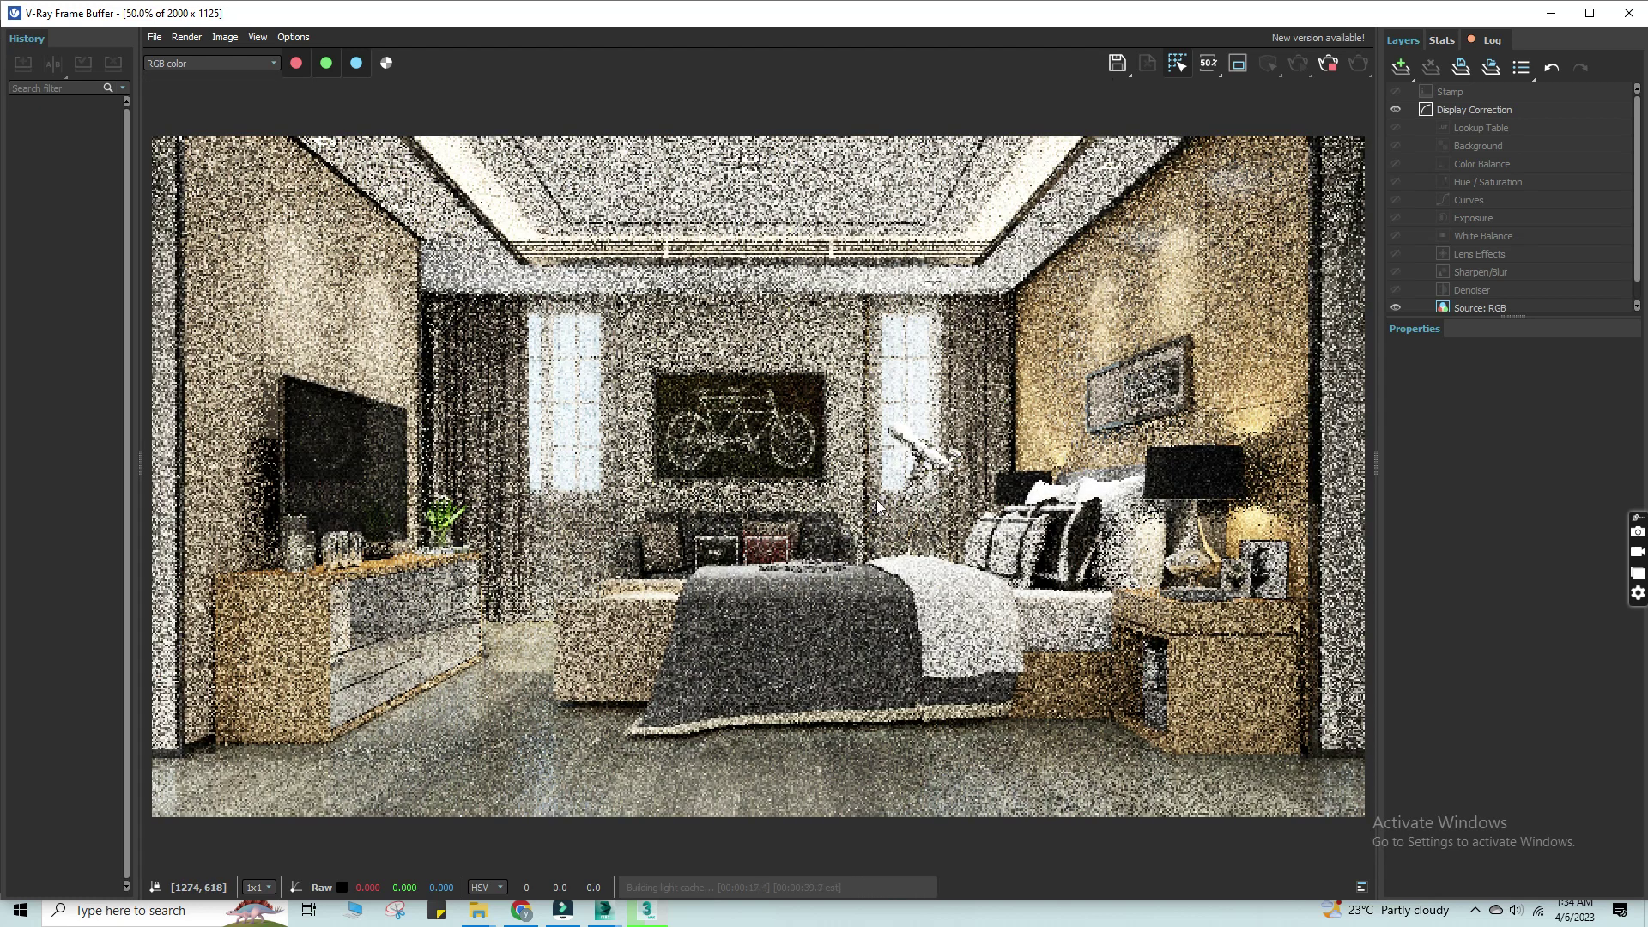